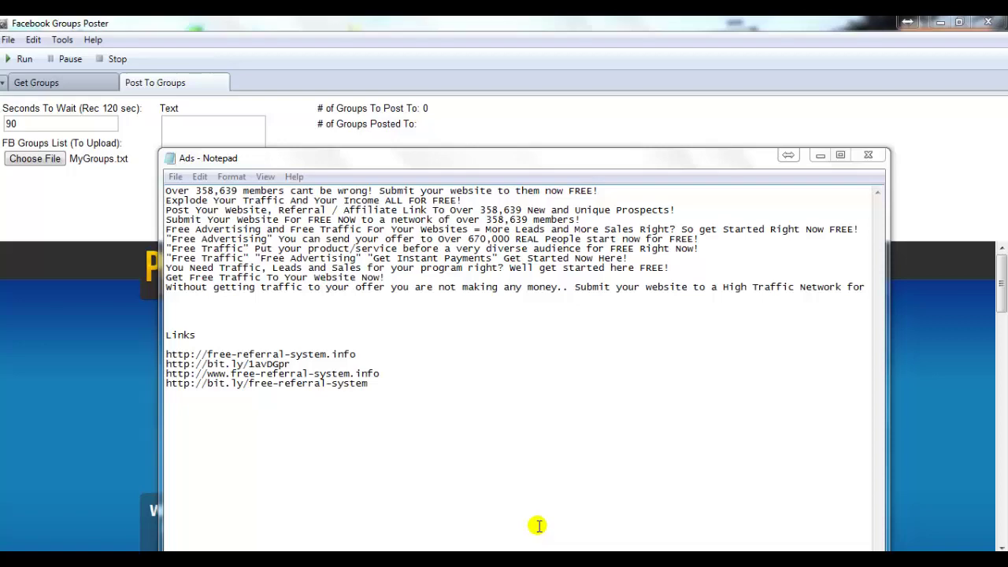
Adjust the computer's speaker volume and minimize the Ads text file window.
click(922, 565)
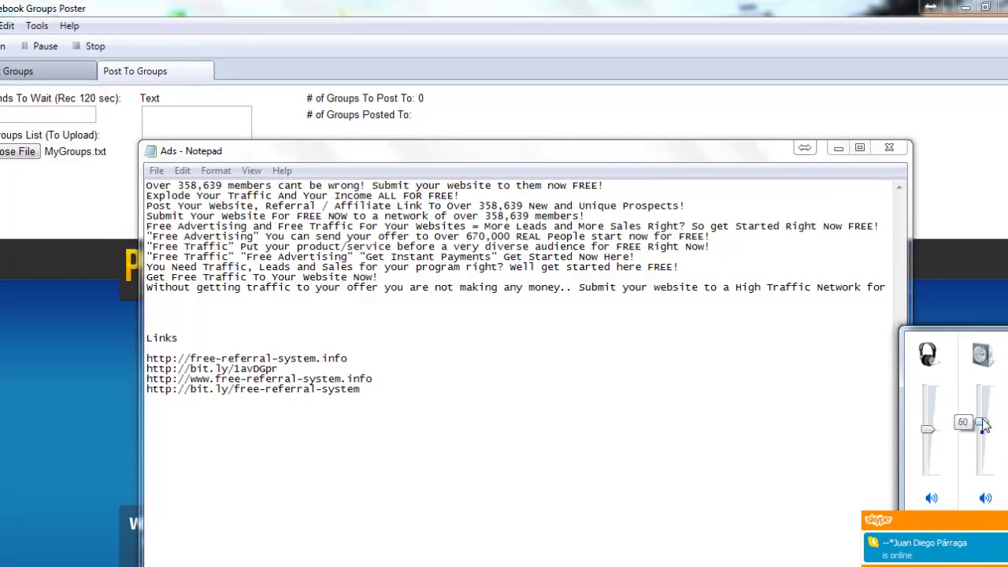
click(863, 404)
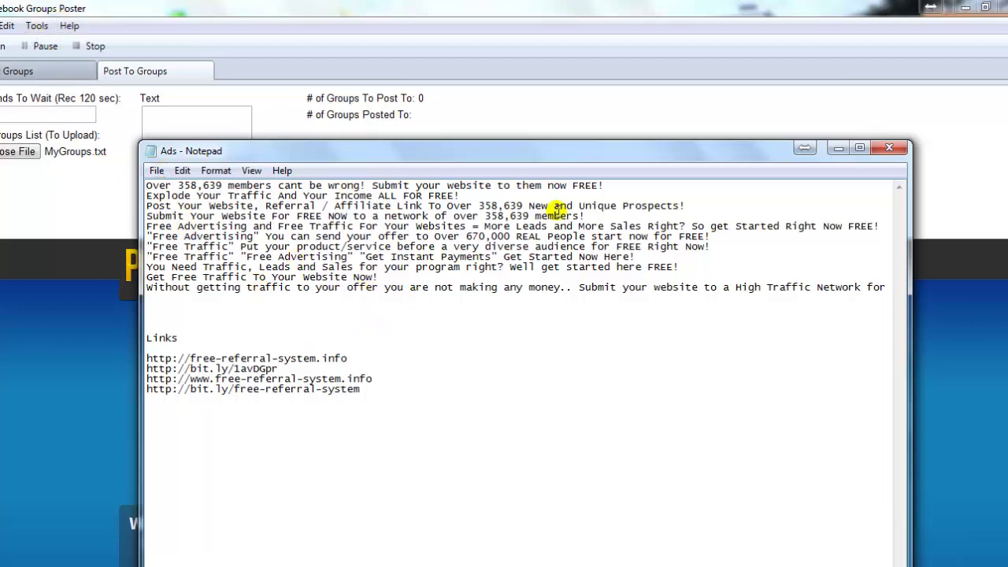
click(837, 148)
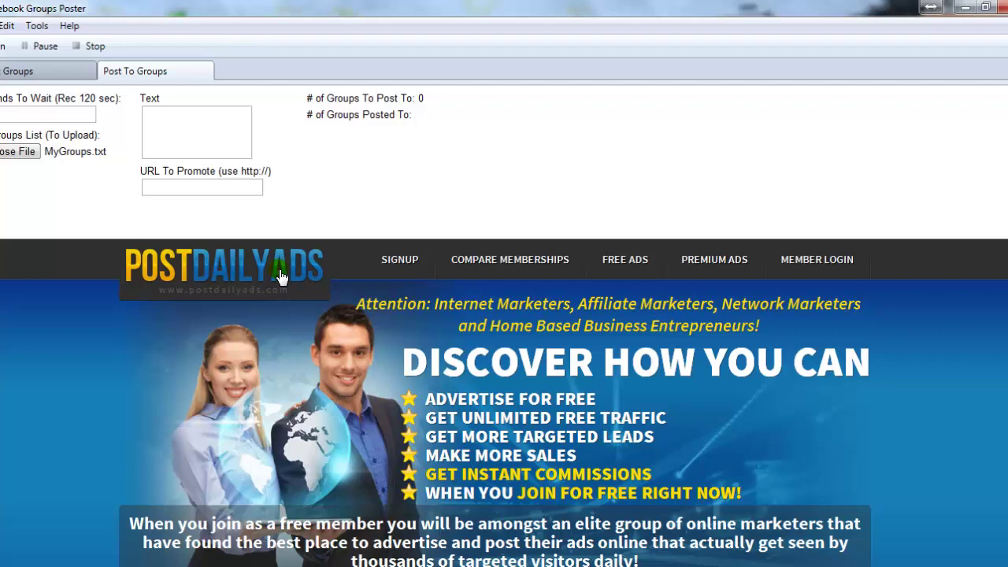
click(36, 27)
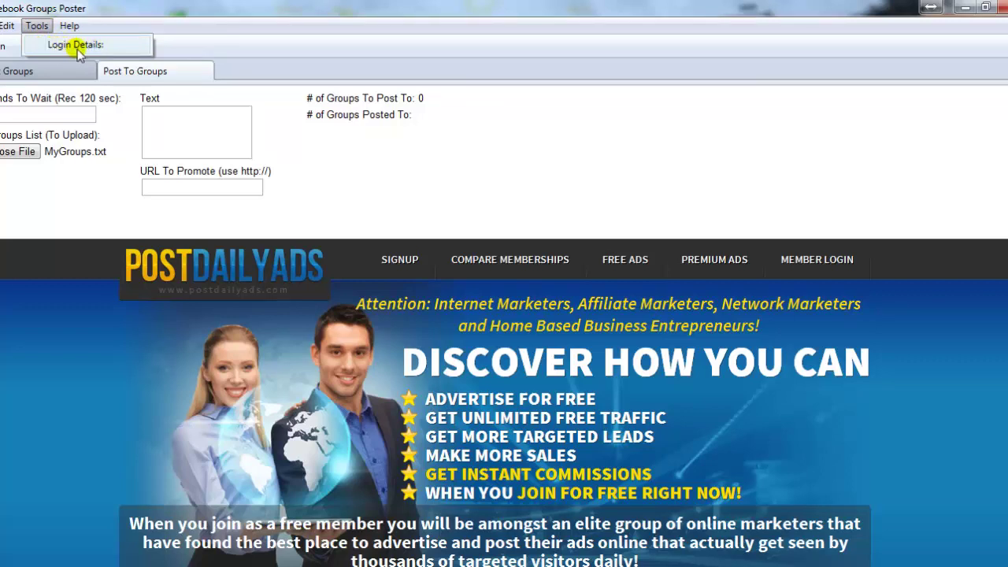
click(386, 192)
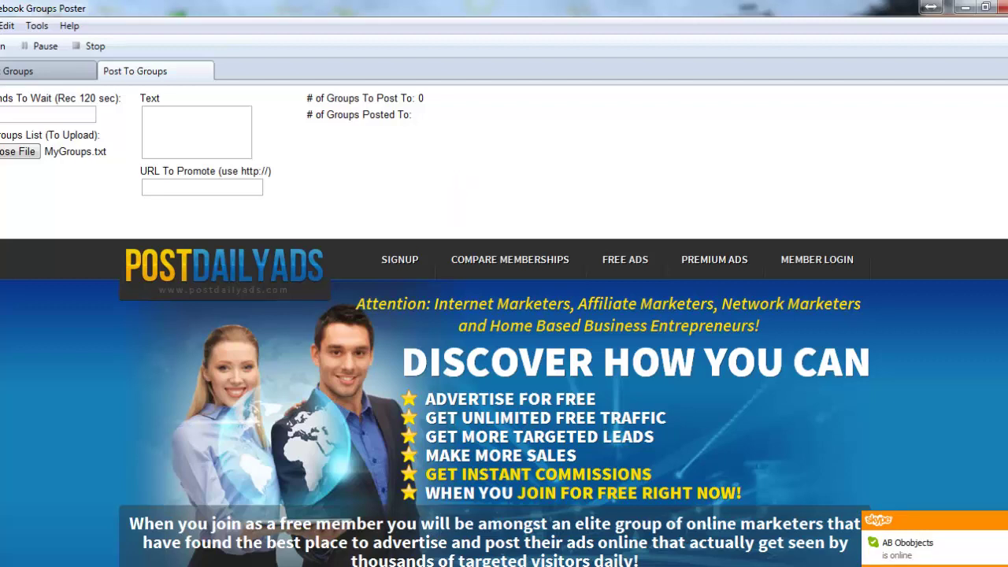
Switch to the Chrome browser, open the Facebook profile of the post's author and highlight the username in its address.
key(alt+Tab)
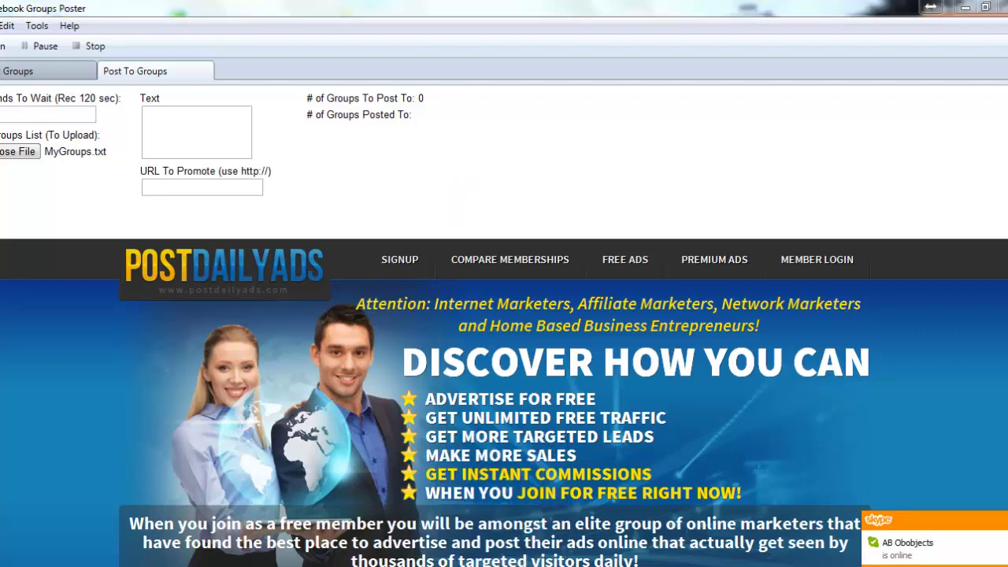
click(199, 11)
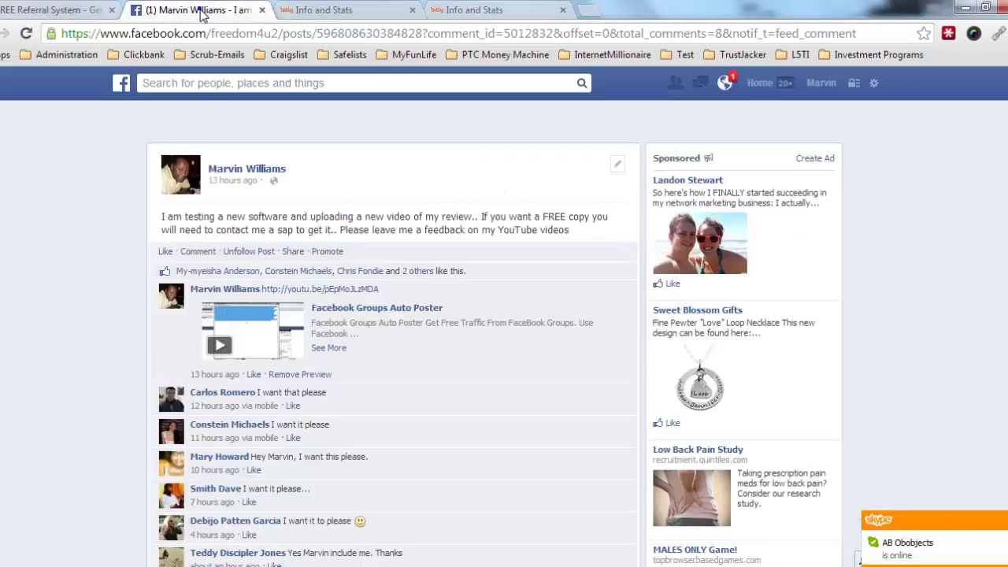
click(253, 168)
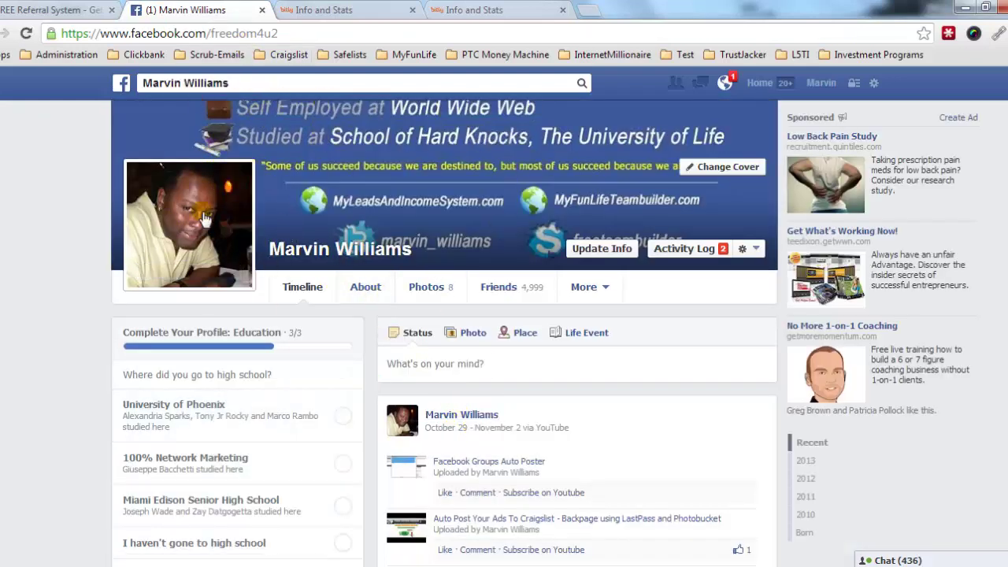
drag(211, 34, 278, 34)
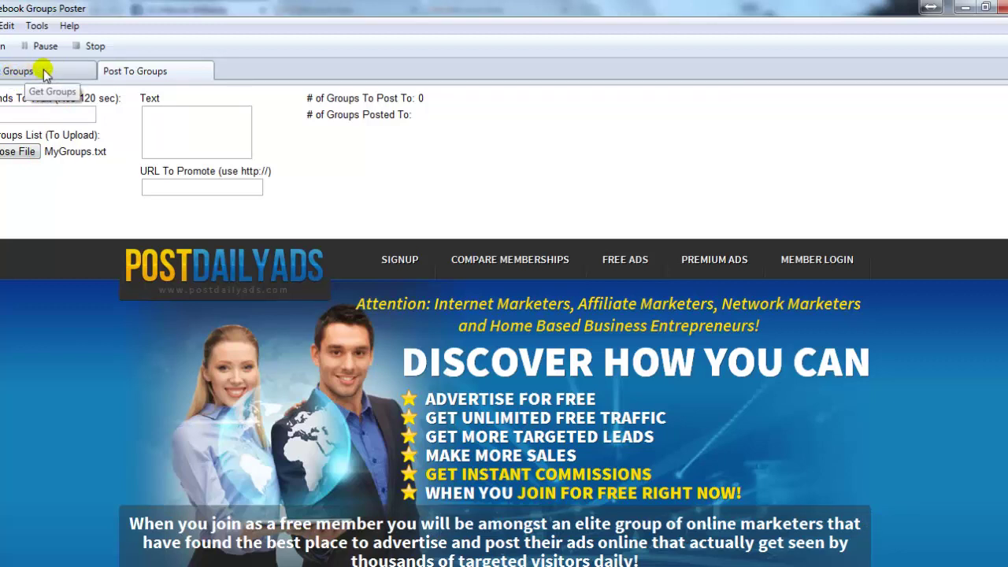
Return to Facebook Groups Poster, browse for the FB groups list file and cancel without choosing one.
click(17, 155)
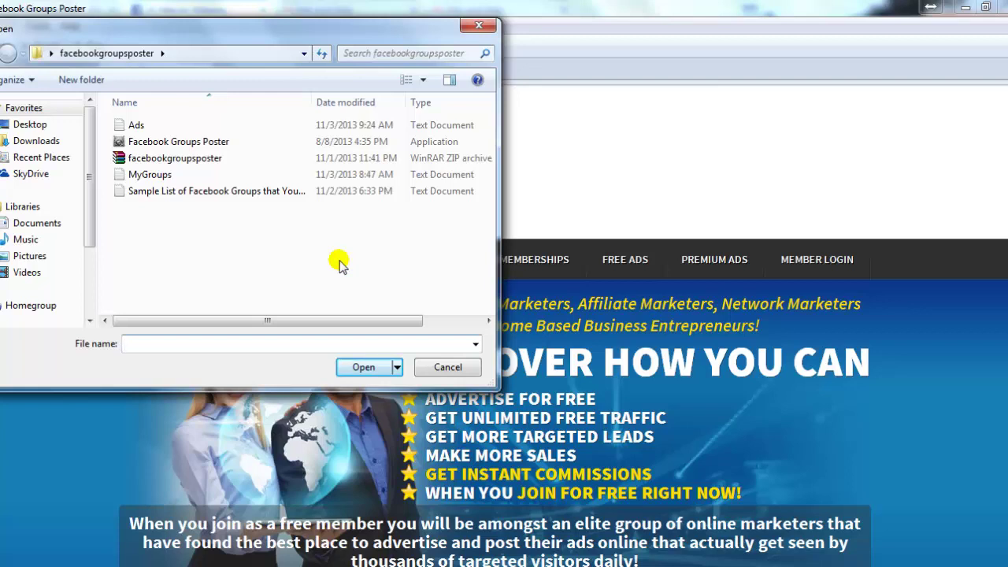
click(447, 368)
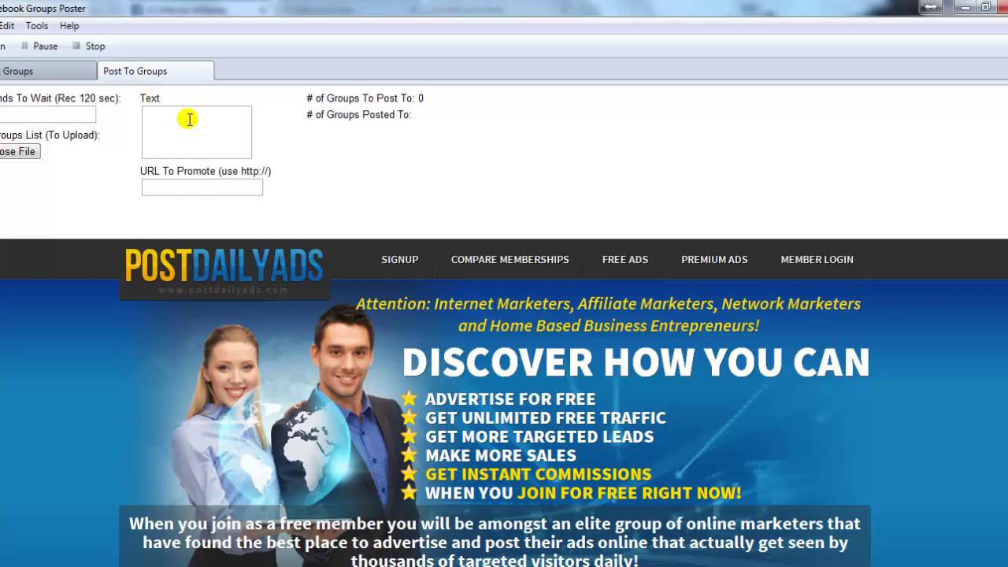
Bring up the Ads file in Notepad and move its window clear of the posting form's Text box.
click(163, 122)
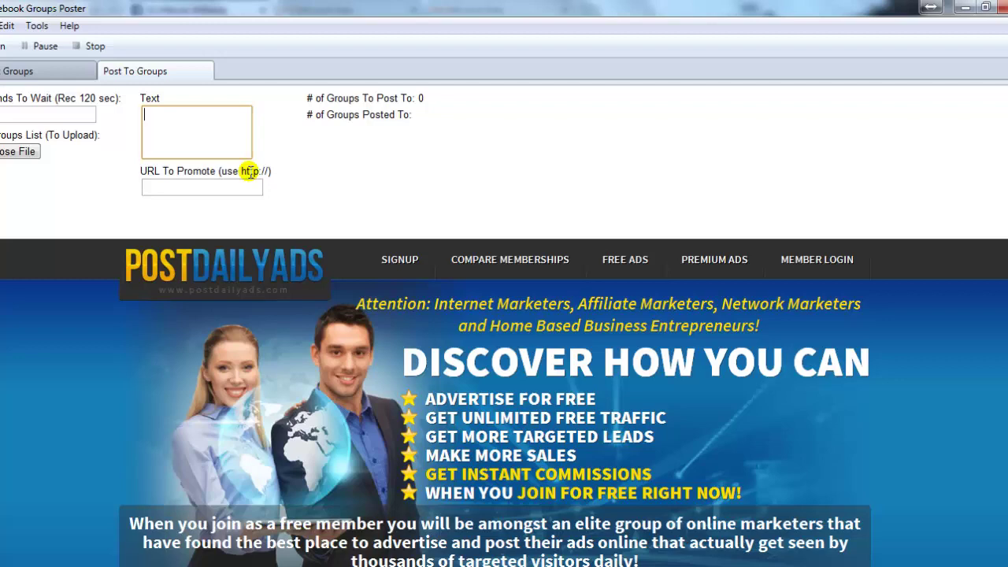
click(413, 252)
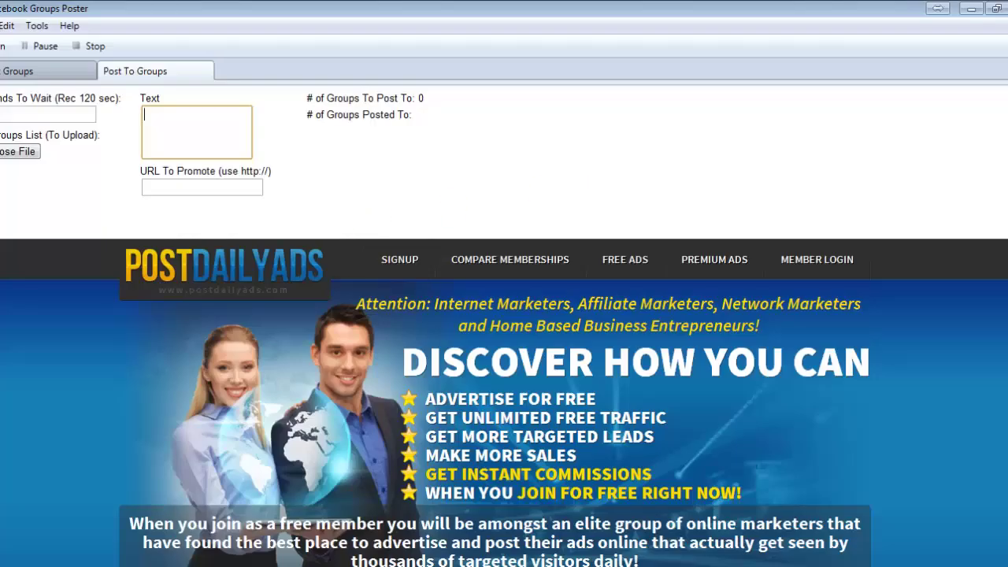
mouse_move(134, 565)
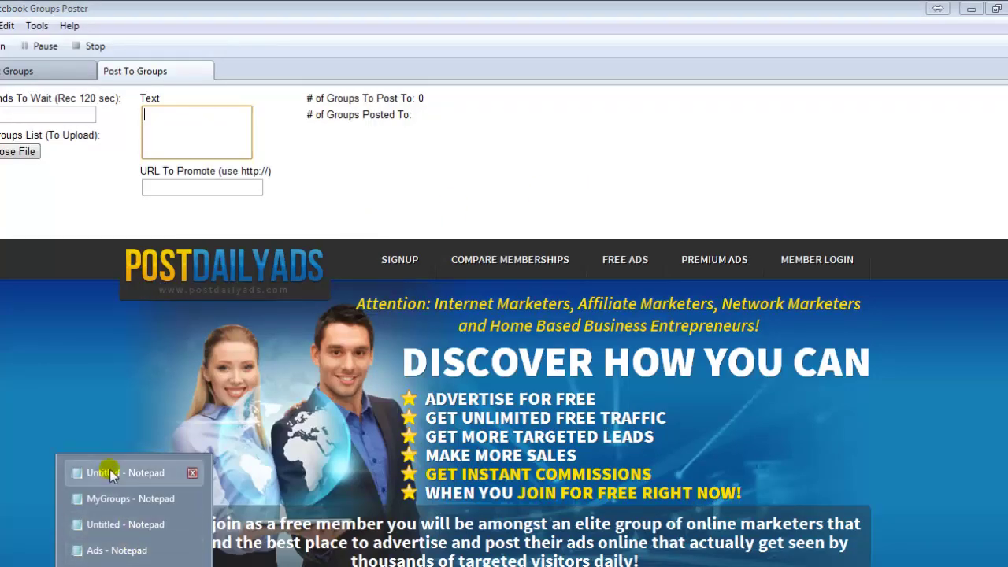
click(108, 553)
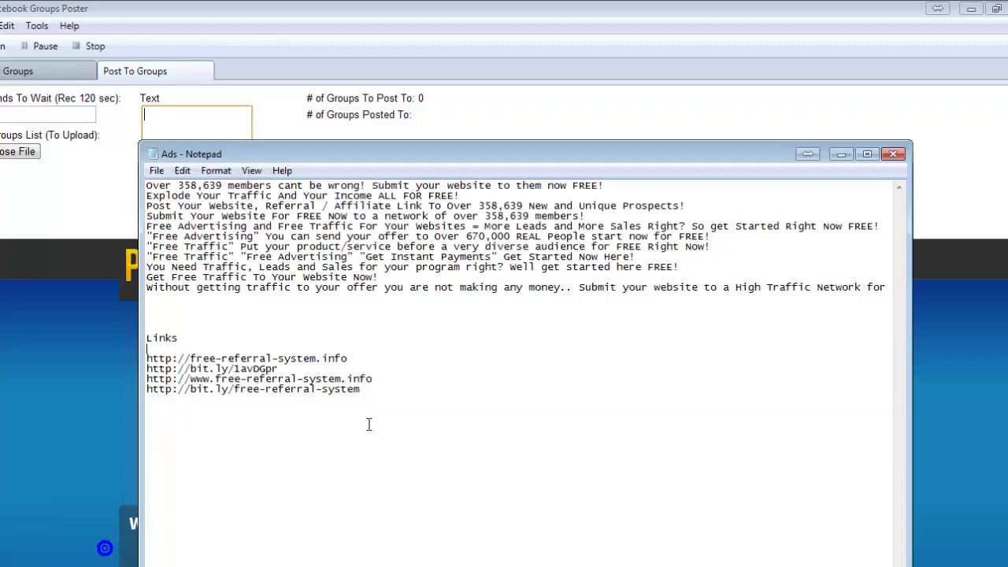
drag(321, 168, 403, 175)
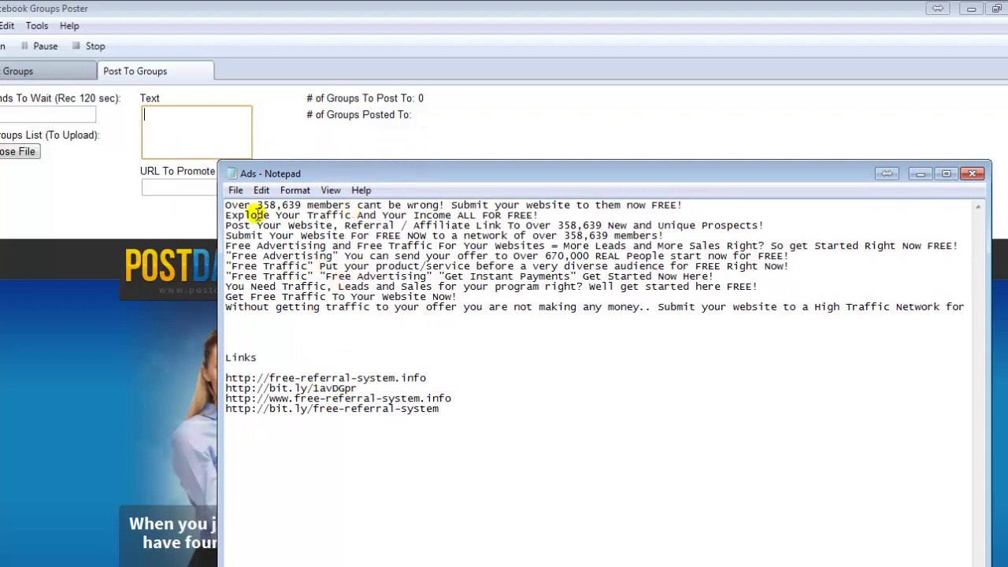
Insert an opening curly brace "{" in front of the first ad line, "Over 358,639 members cant be wrong!".
click(227, 204)
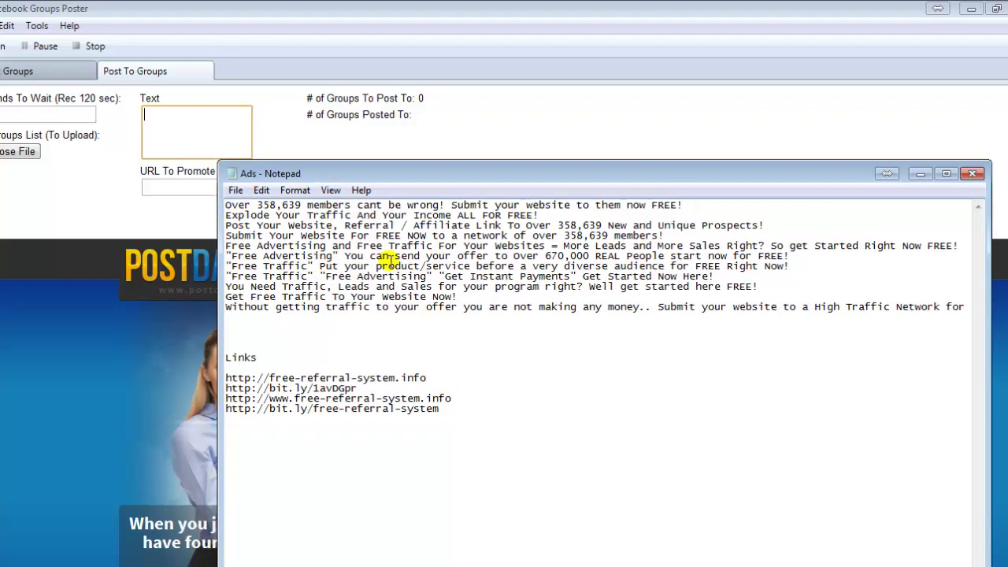
click(230, 206)
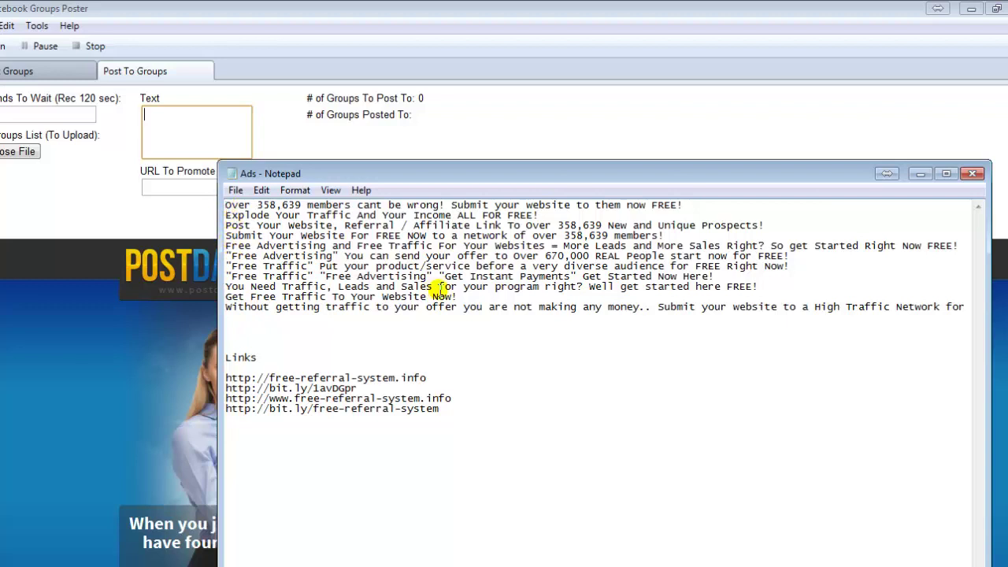
text({)
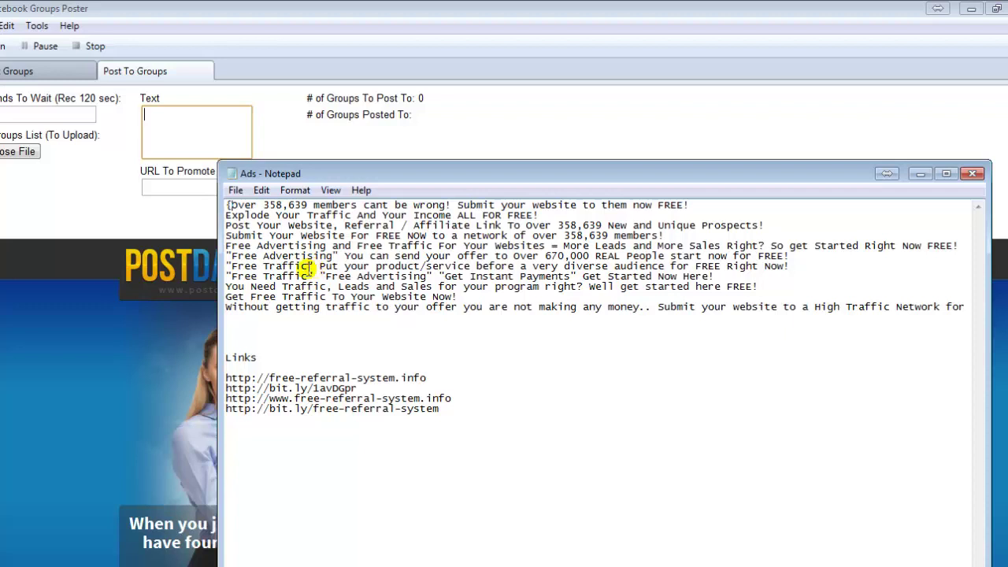
click(229, 205)
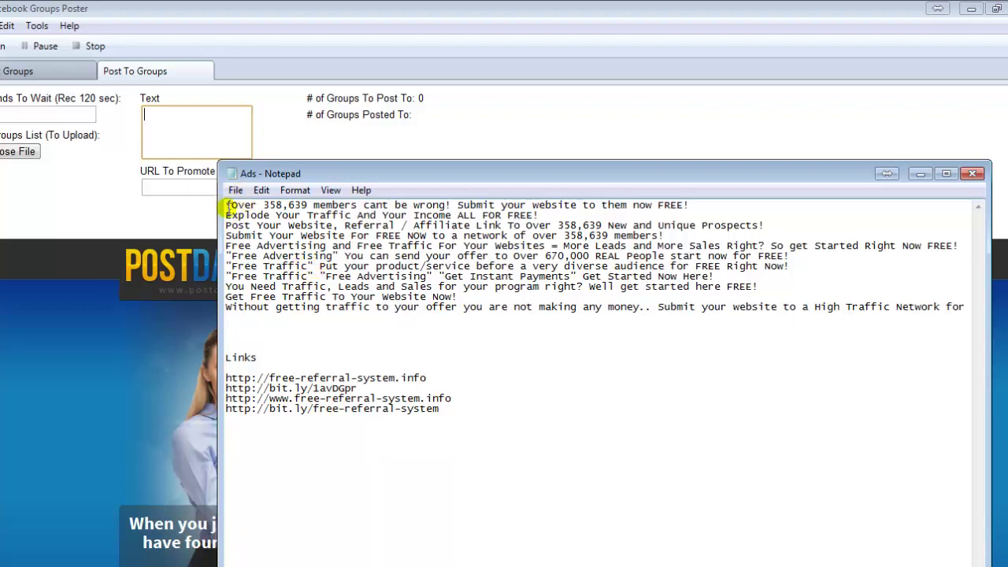
Enable Word Wrap in the Ads file, then reposition and widen its window so the longest ad fits on one line.
click(295, 190)
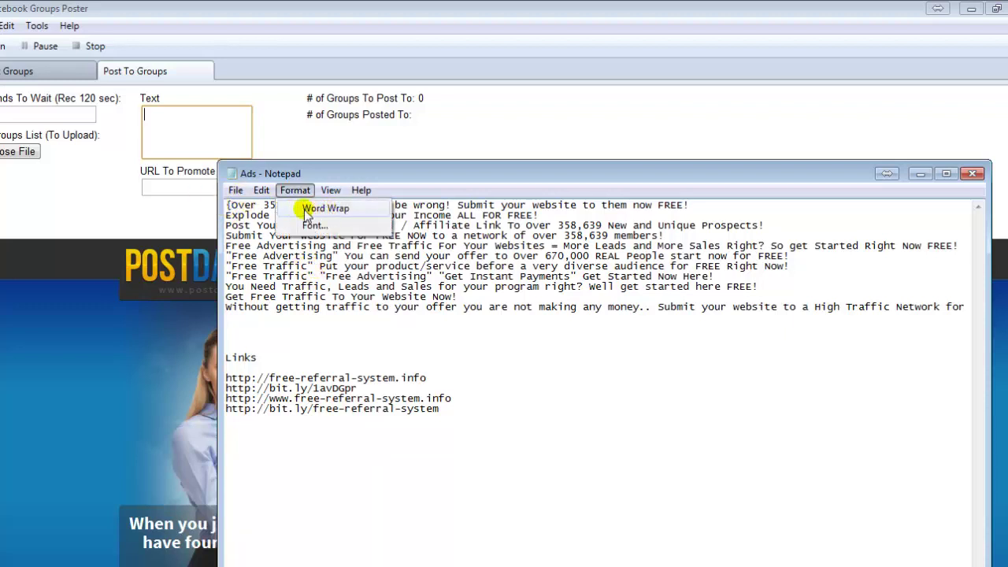
click(329, 210)
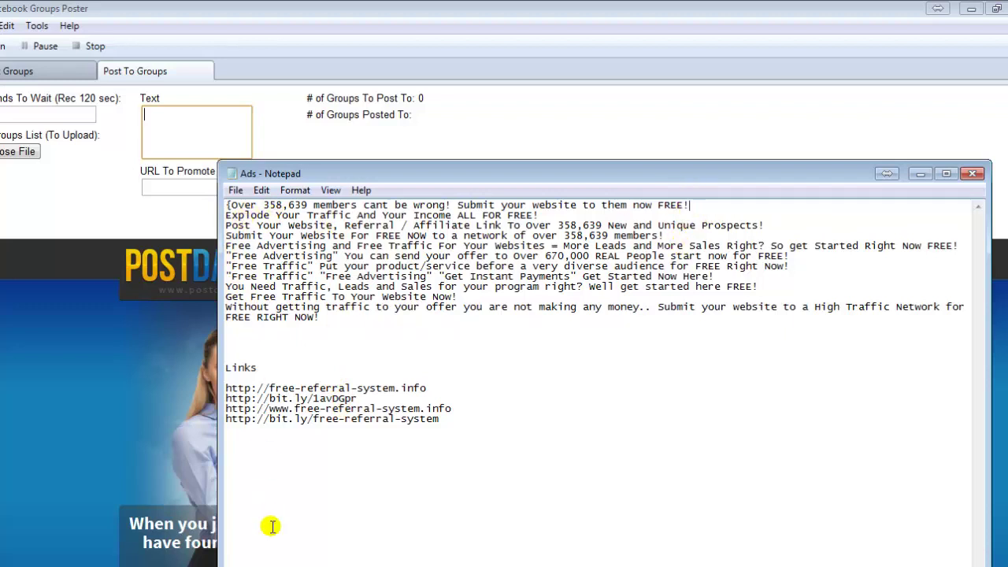
drag(348, 172, 259, 73)
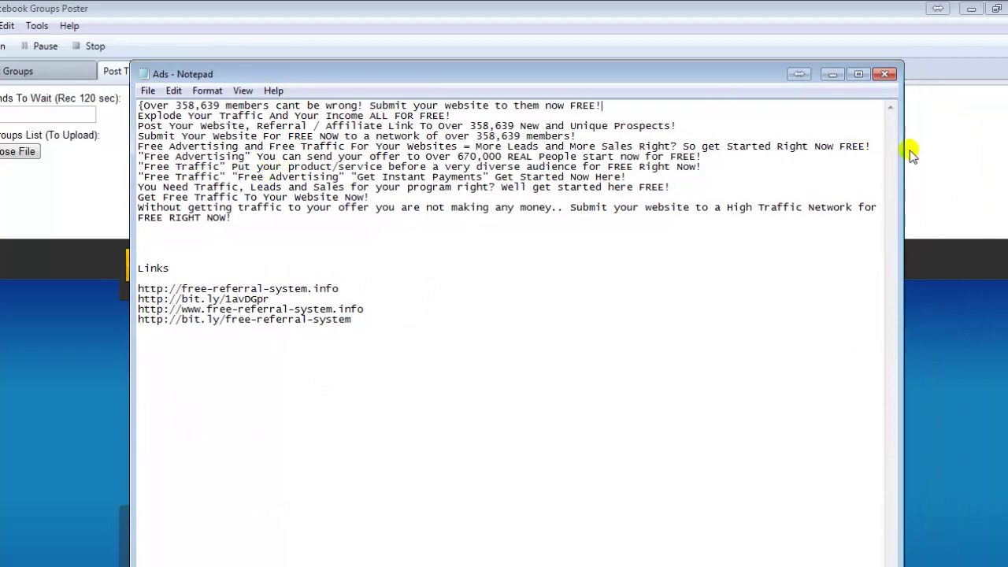
drag(903, 150, 1007, 150)
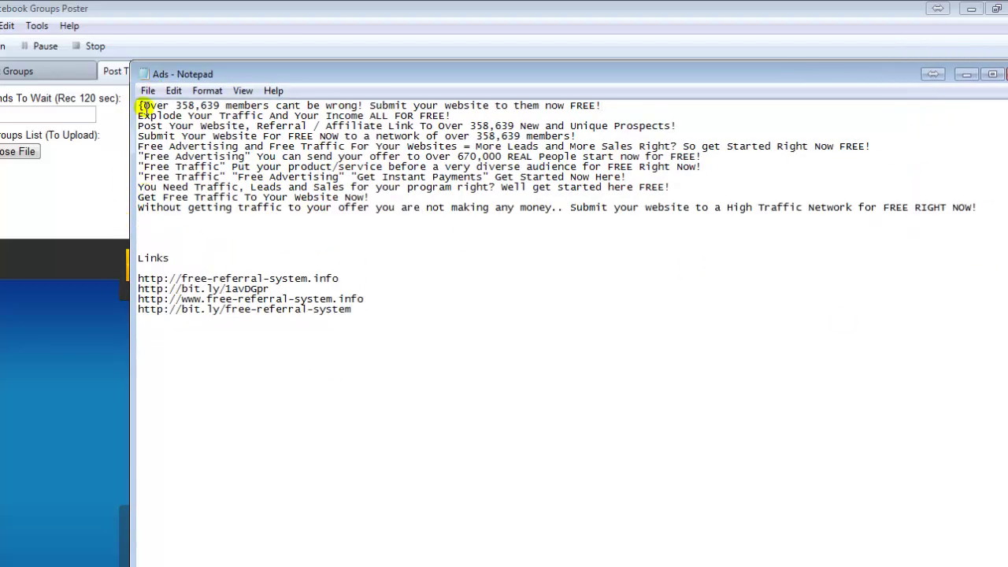
click(146, 139)
click(145, 197)
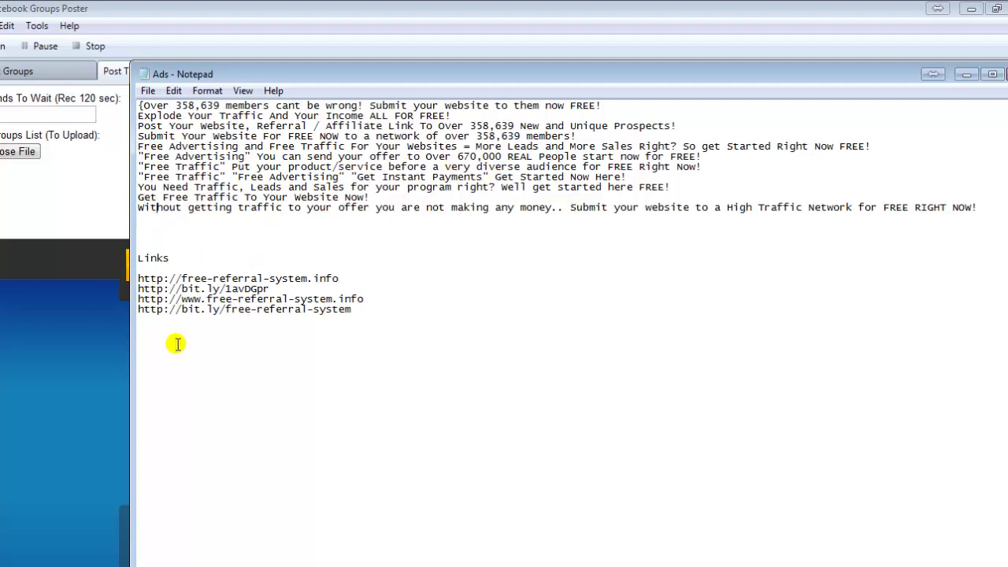
drag(356, 311, 128, 279)
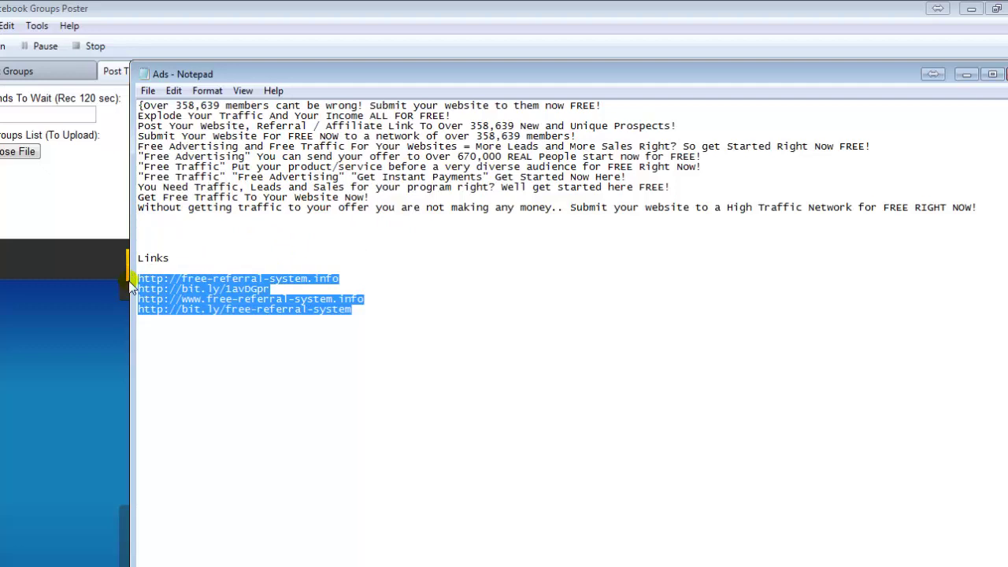
click(627, 106)
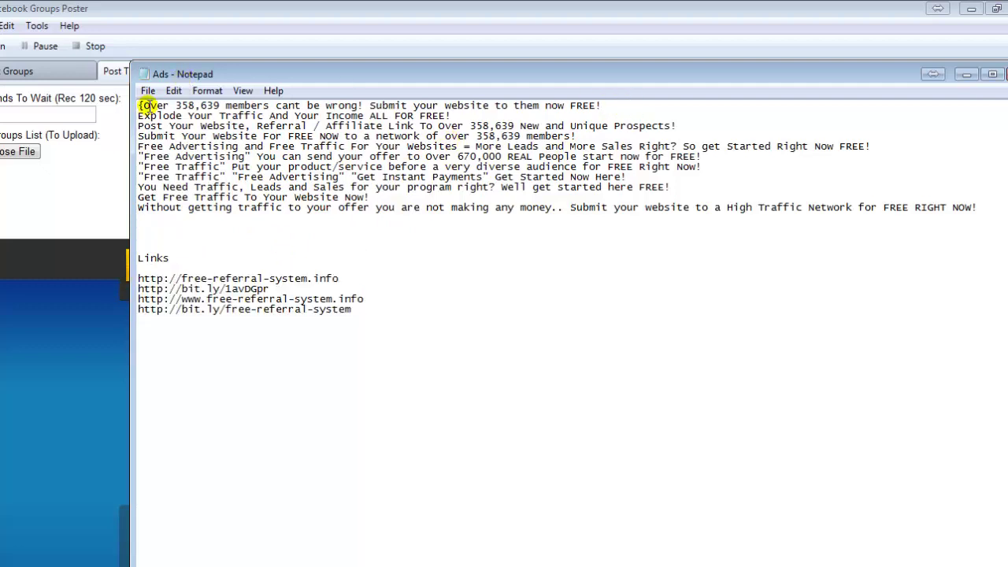
Join the first four ads into one continuous text, replacing the line breaks between them with a "|" separator.
drag(143, 106, 602, 100)
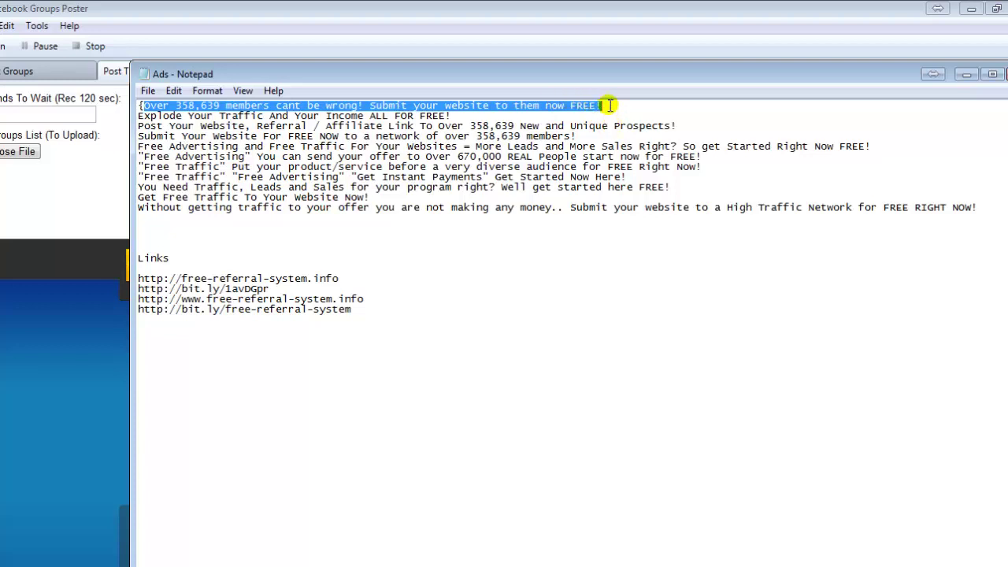
click(607, 105)
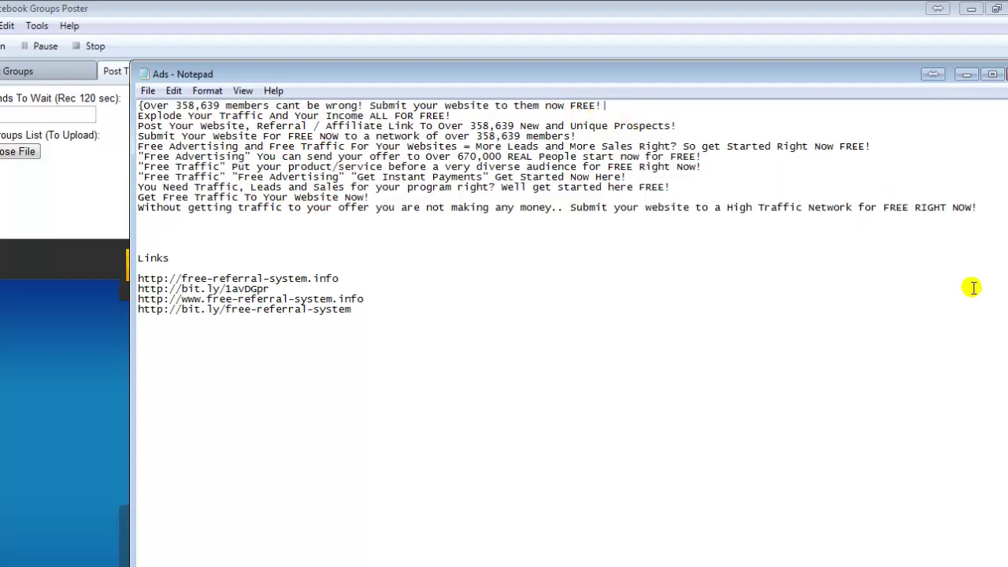
key(Delete)
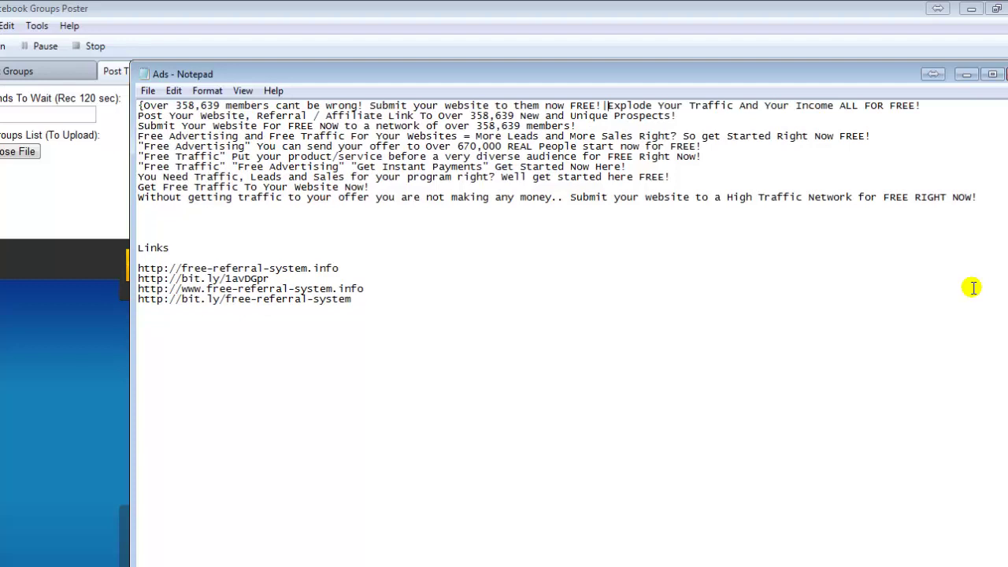
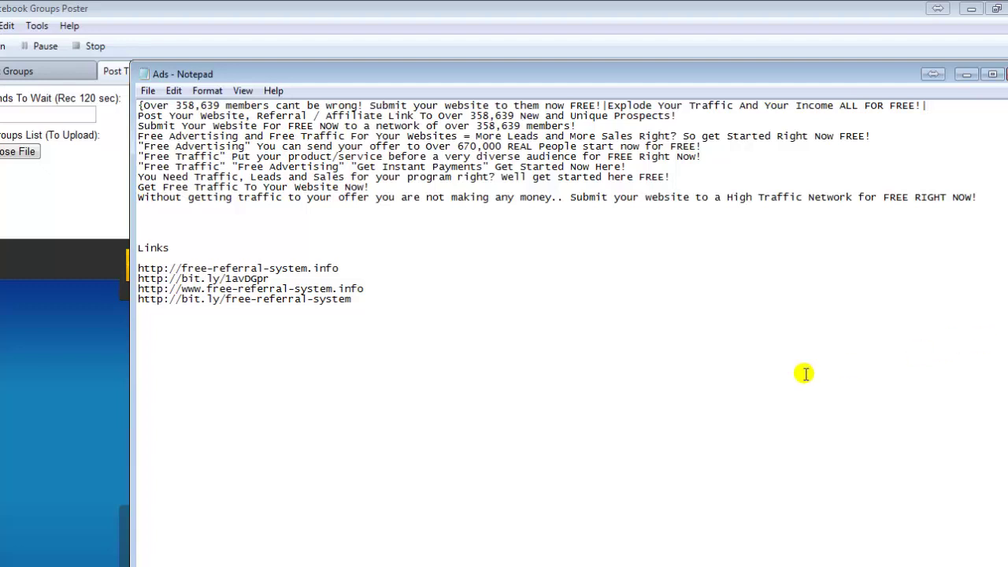
key(Delete)
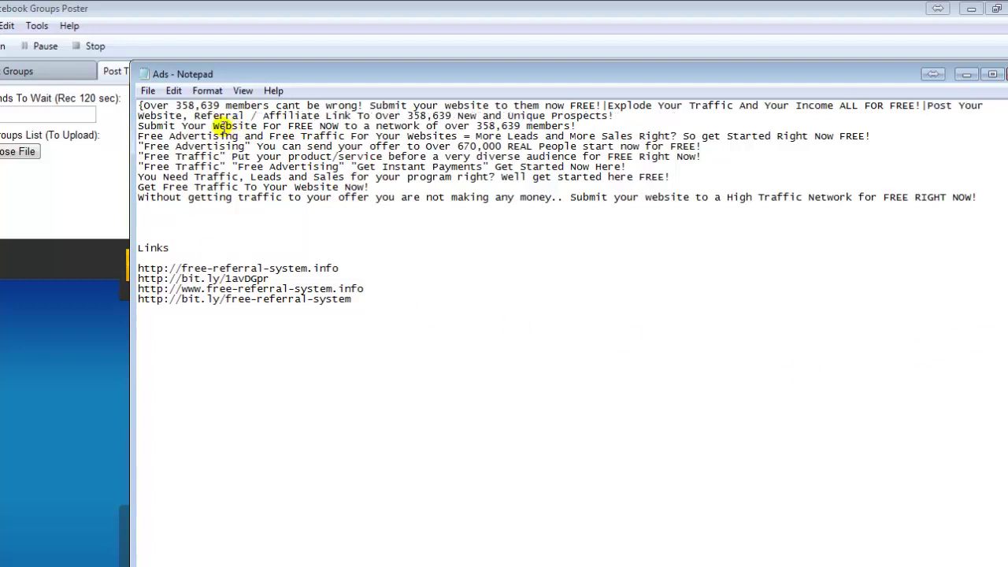
click(621, 116)
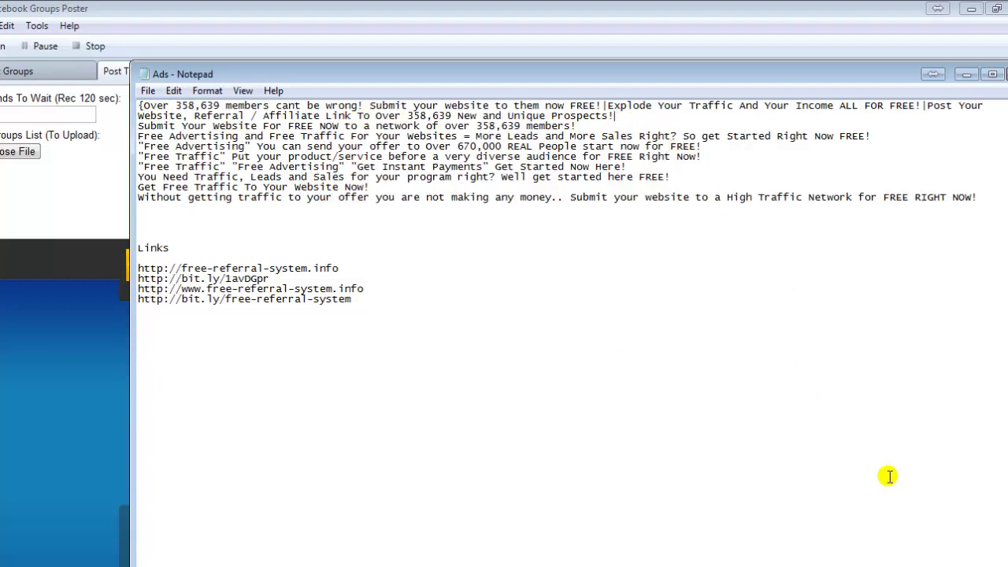
text(|)
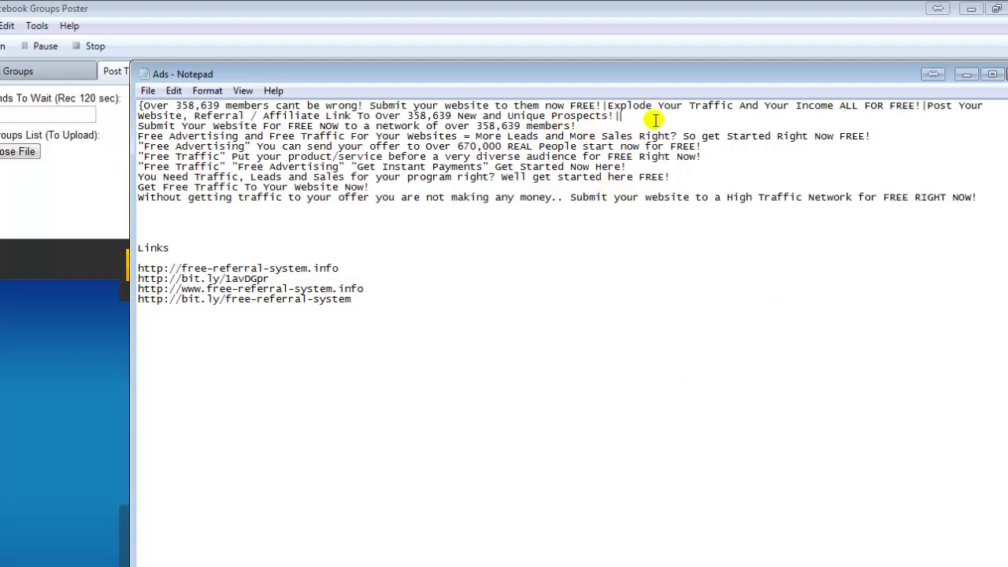
key(Delete)
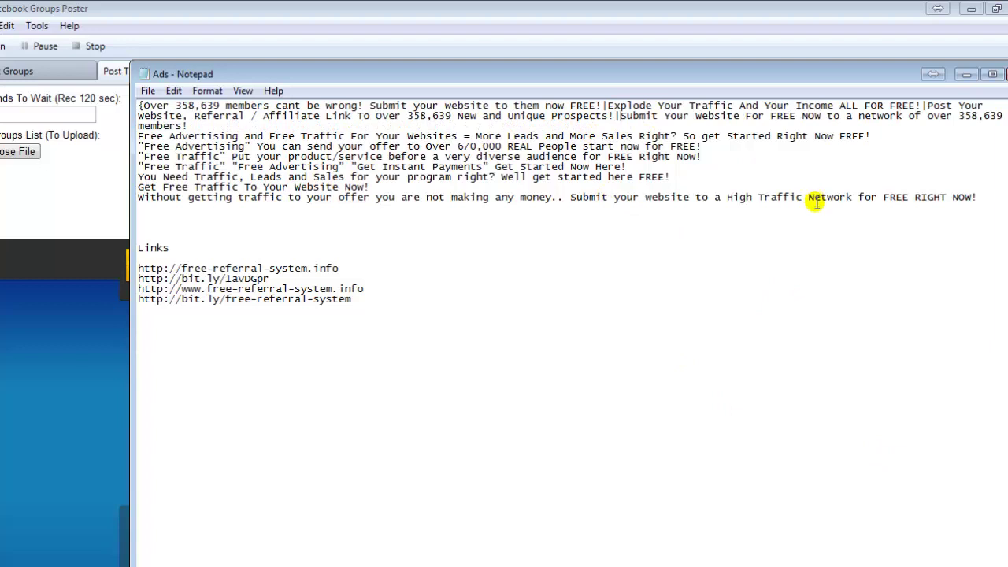
Join the fifth, sixth and seventh ads to the continuous text, replacing each line break with a "|" separator.
click(193, 126)
key(Delete)
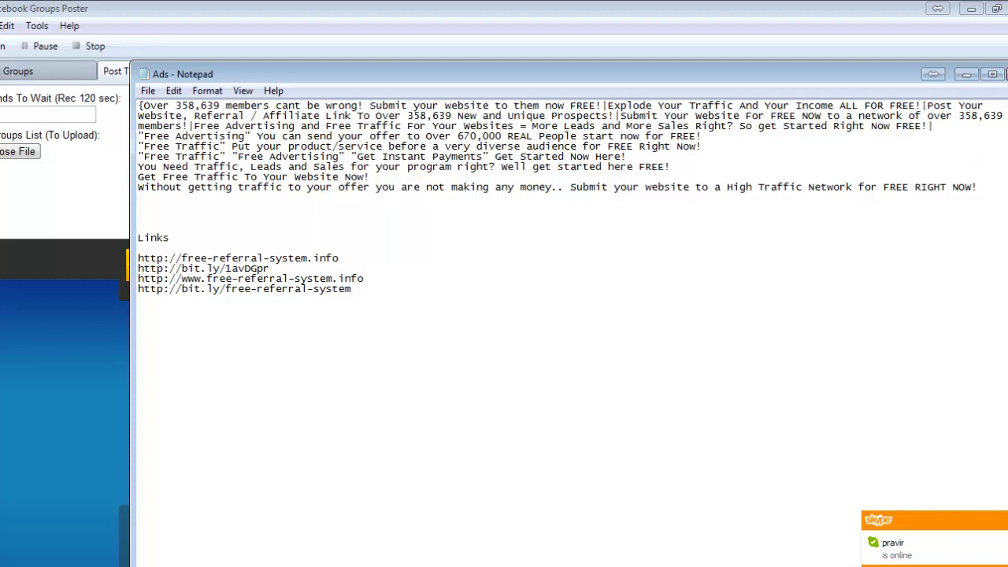
key(Delete)
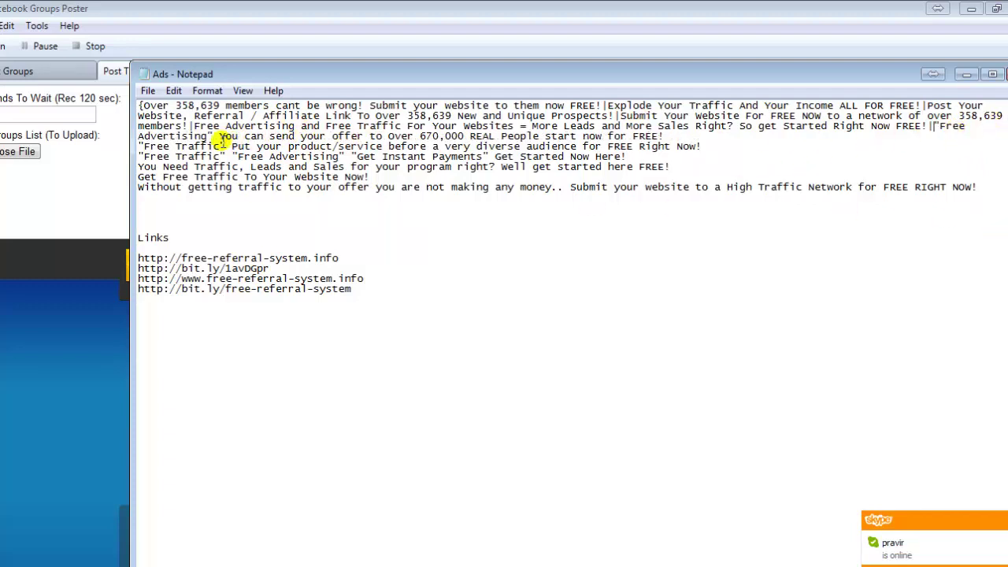
click(878, 164)
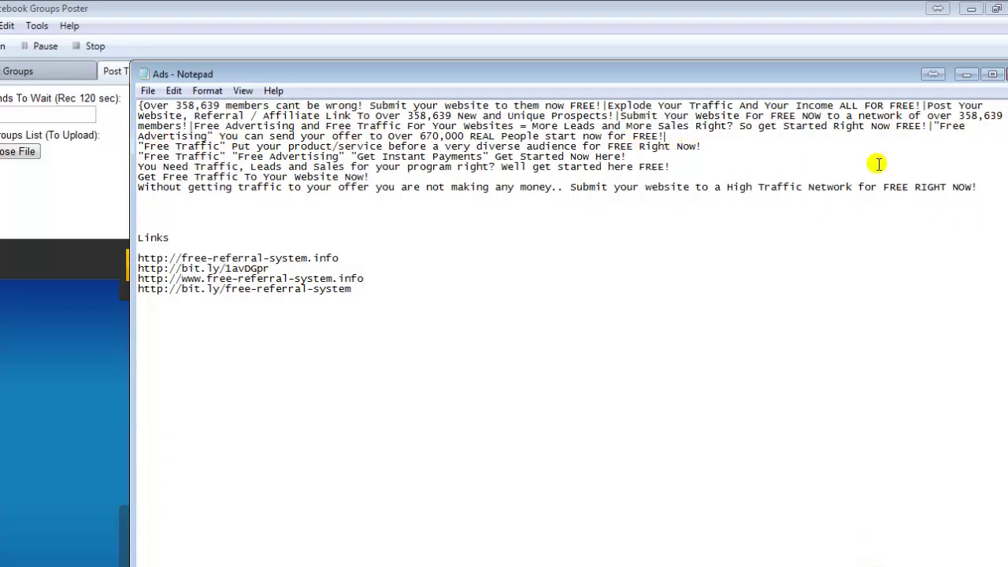
text(|)
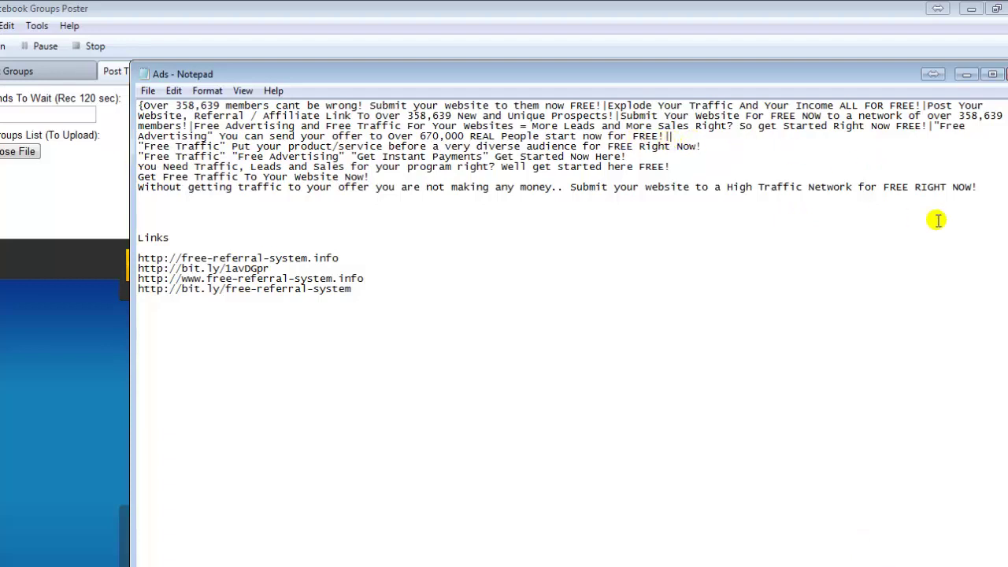
key(Delete)
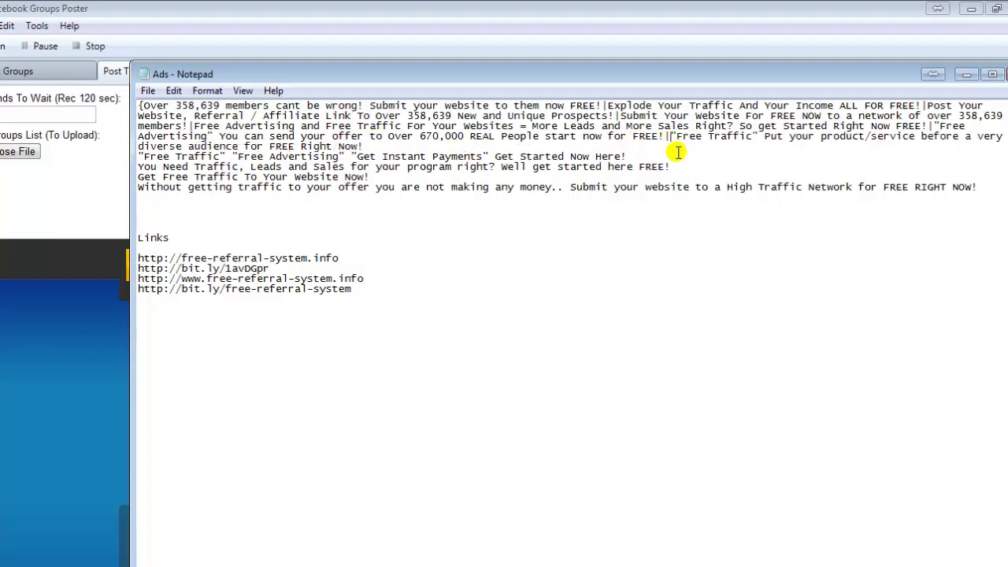
Append the "Get Instant Payments" and "You Need Traffic, Leads and Sales" ads to the continuous text with "|" separators.
click(396, 149)
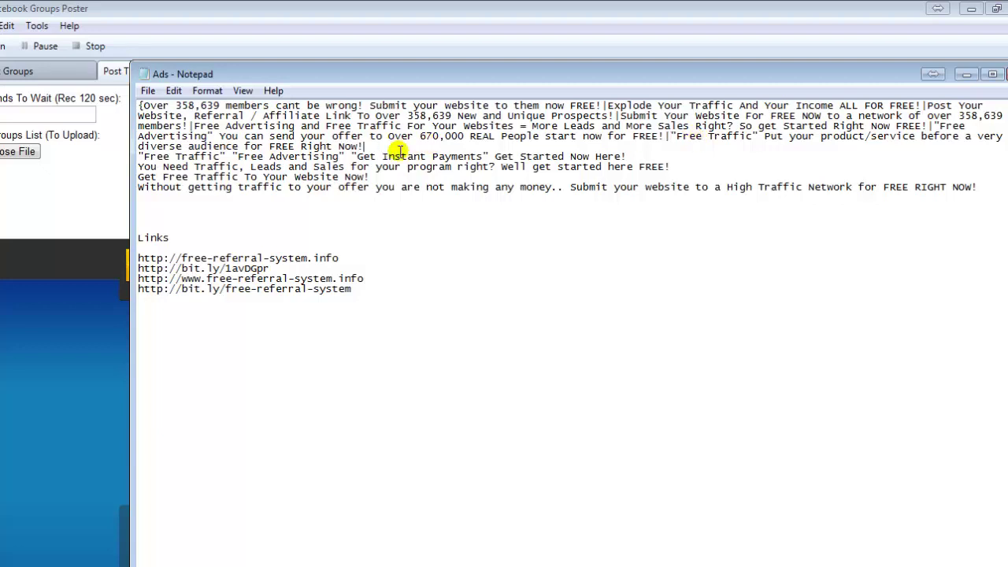
text(|)
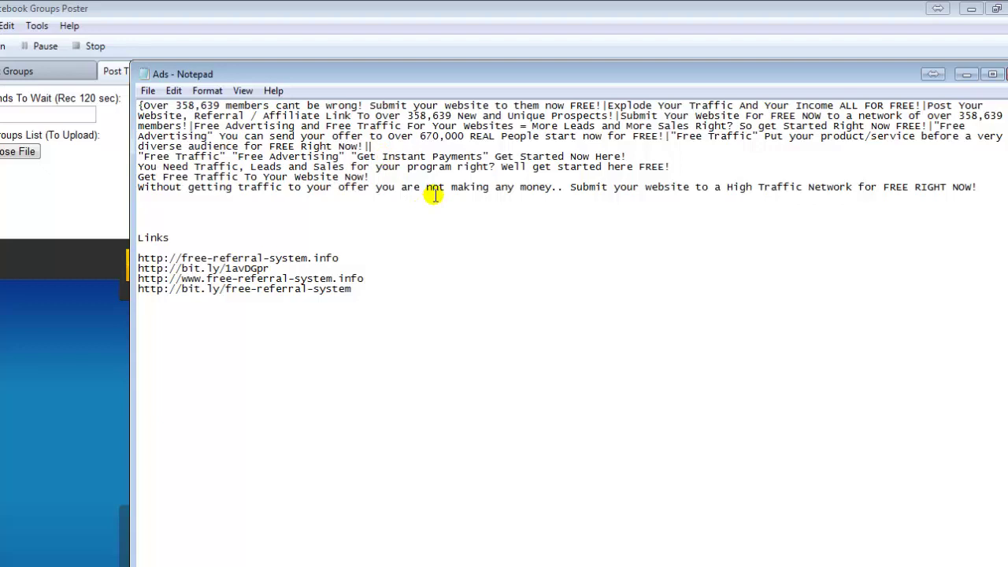
key(Delete)
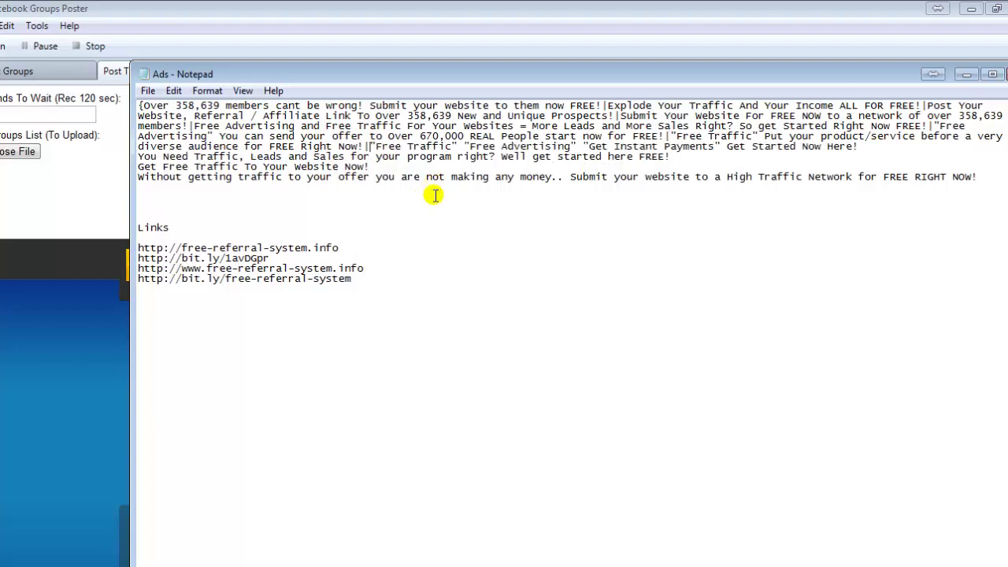
click(881, 150)
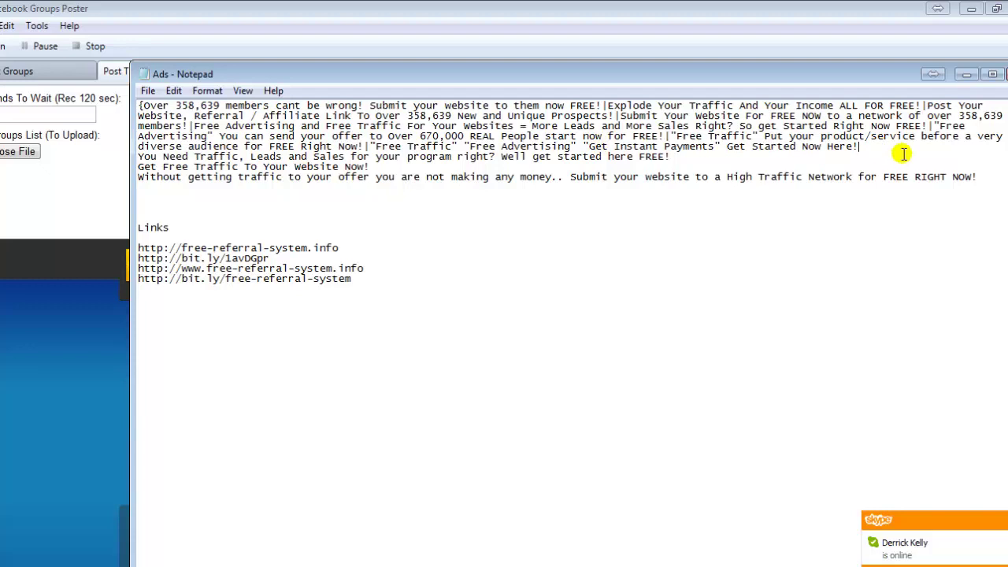
text(|)
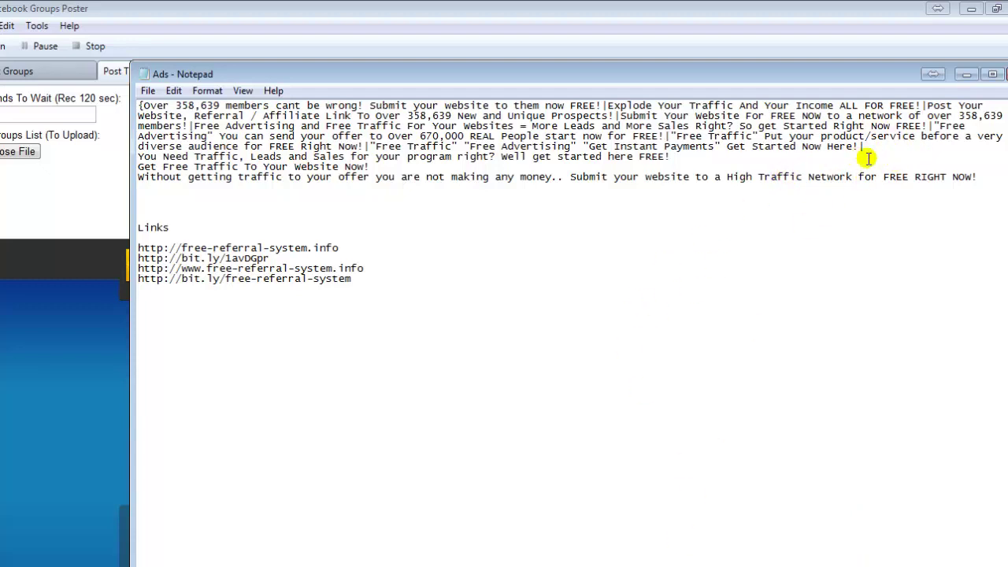
key(Delete)
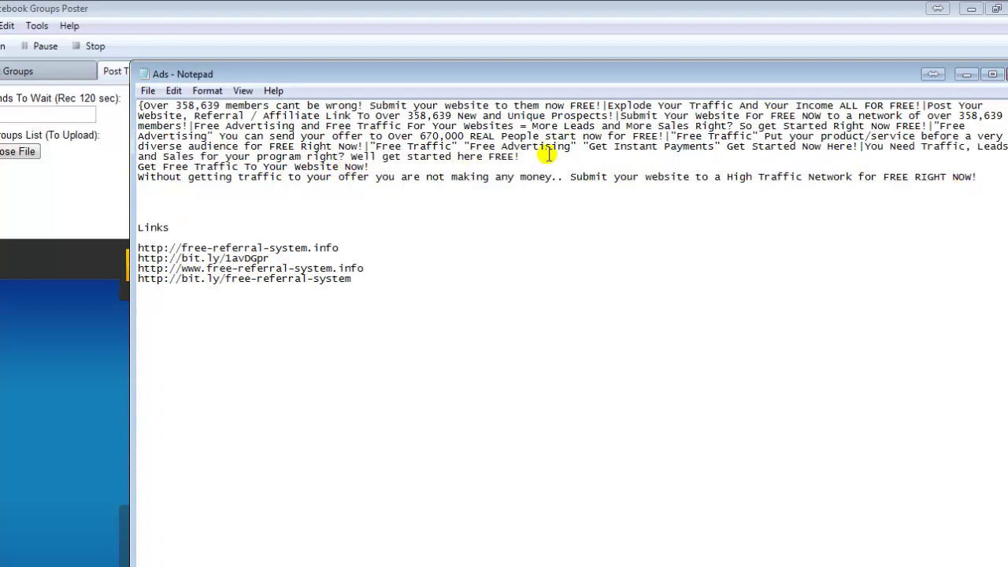
Join the last two ads with "|" separators and end the combined ad text with a closing curly brace.
text(|)
key(Delete)
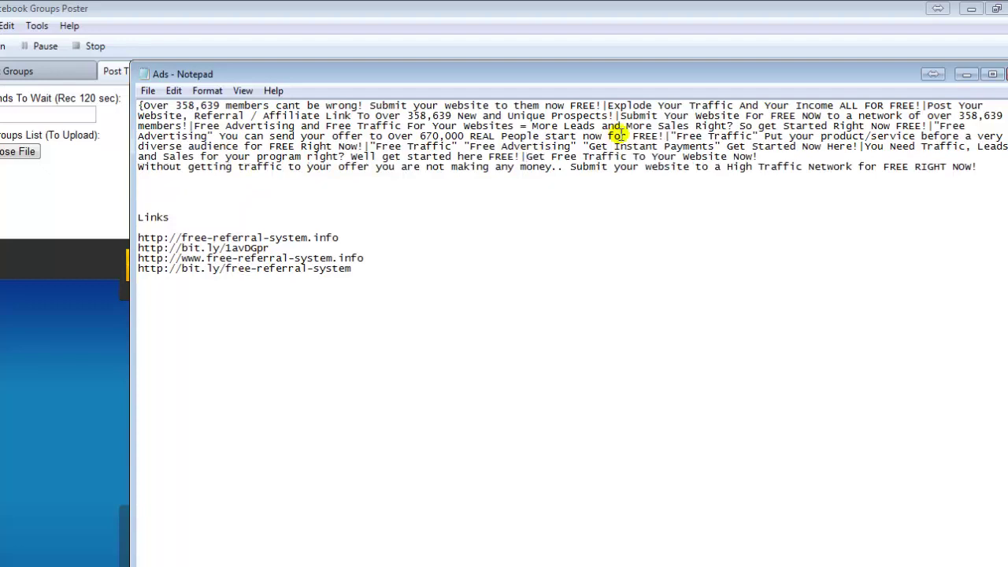
click(879, 171)
key(Delete)
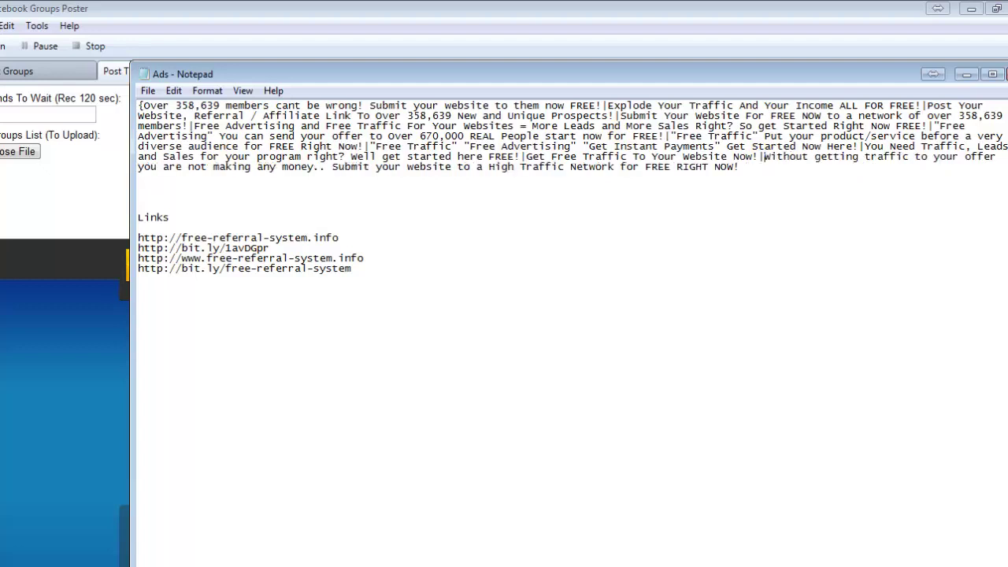
click(741, 167)
text(})
Turn off Word Wrap in the Ads file and copy the entire ad text, including both curly braces.
click(207, 92)
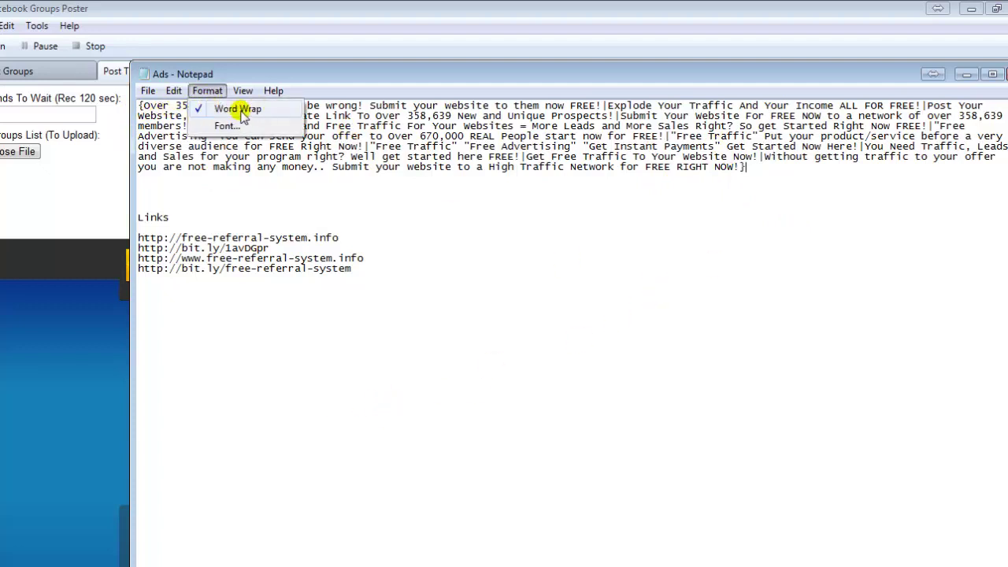
click(239, 108)
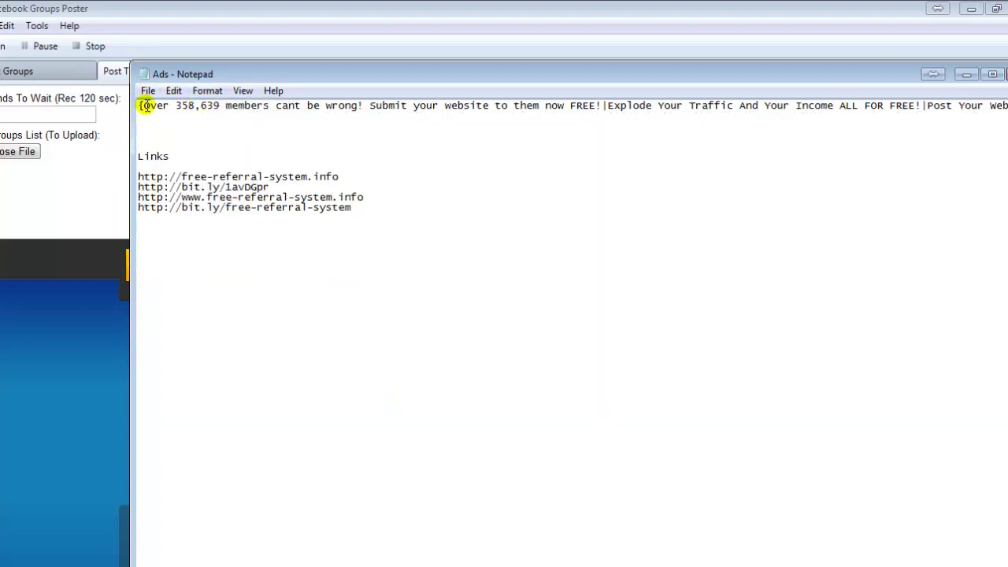
drag(142, 105, 188, 106)
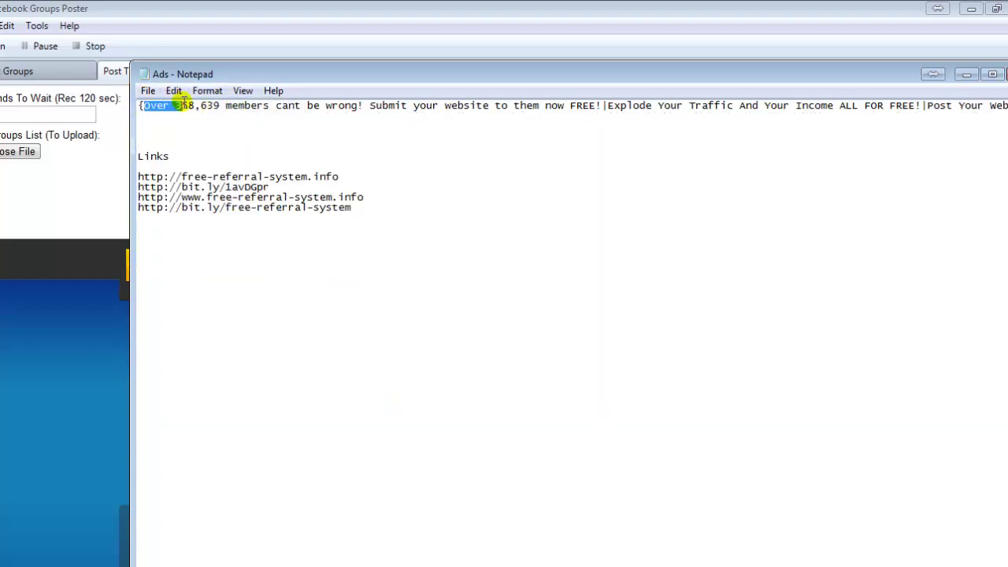
click(142, 105)
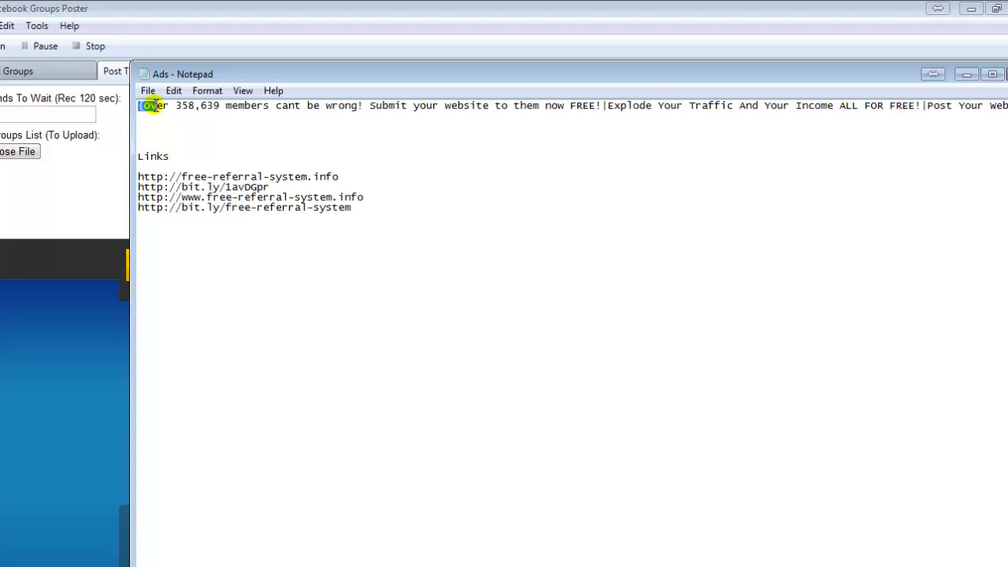
drag(150, 105, 1007, 105)
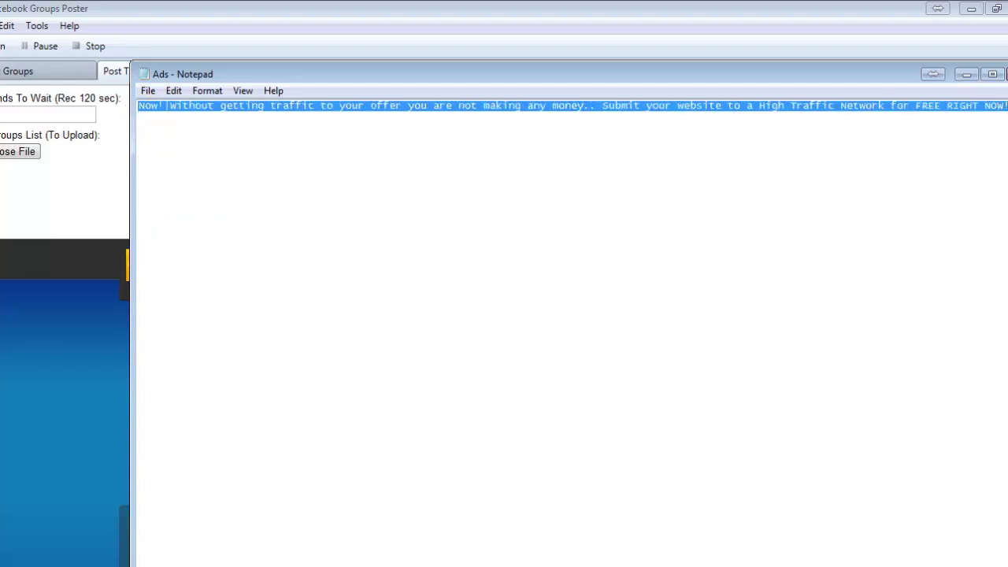
right_click(984, 106)
click(896, 156)
Switch to Facebook Groups Poster and paste the copied ad text into the Text box.
click(174, 23)
right_click(162, 125)
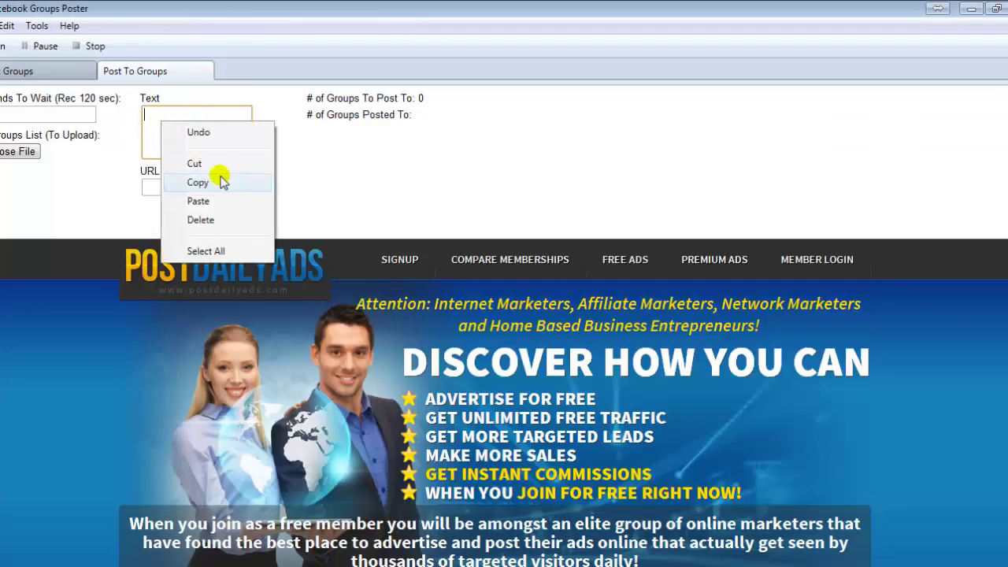
click(197, 201)
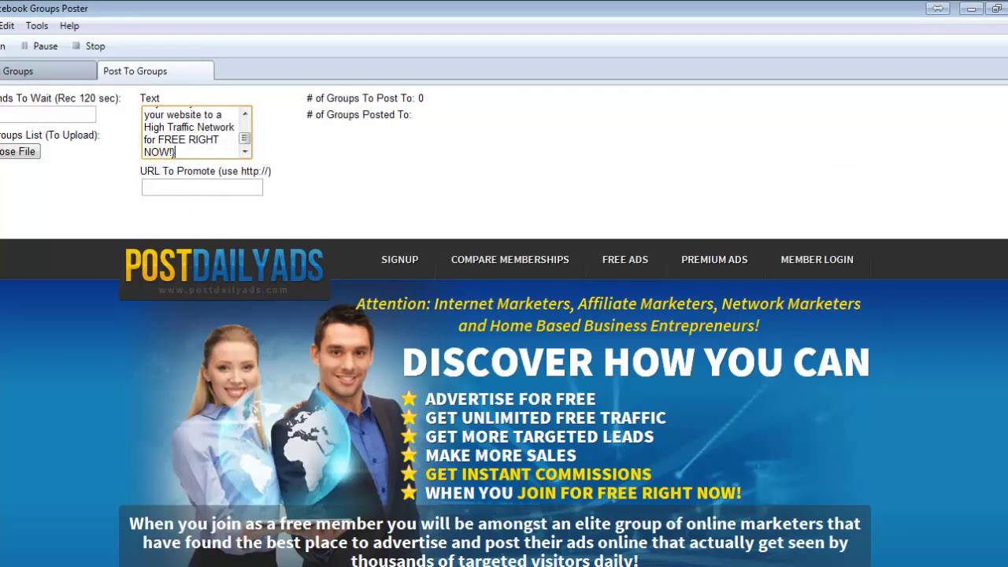
Return to the Ads file in Notepad, insert an opening curly brace before the first link, and join the second link to it with "|".
mouse_move(134, 566)
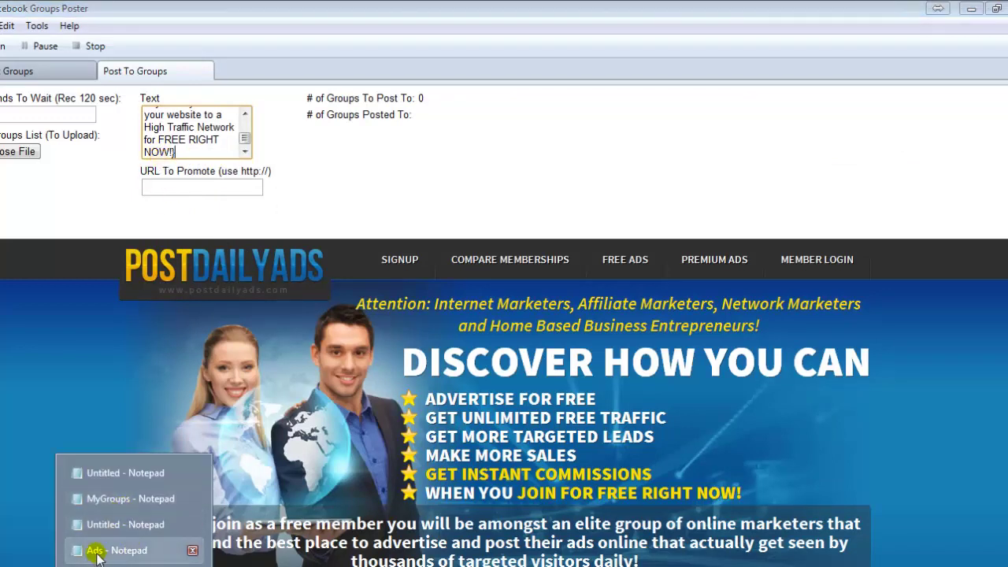
click(98, 552)
click(229, 163)
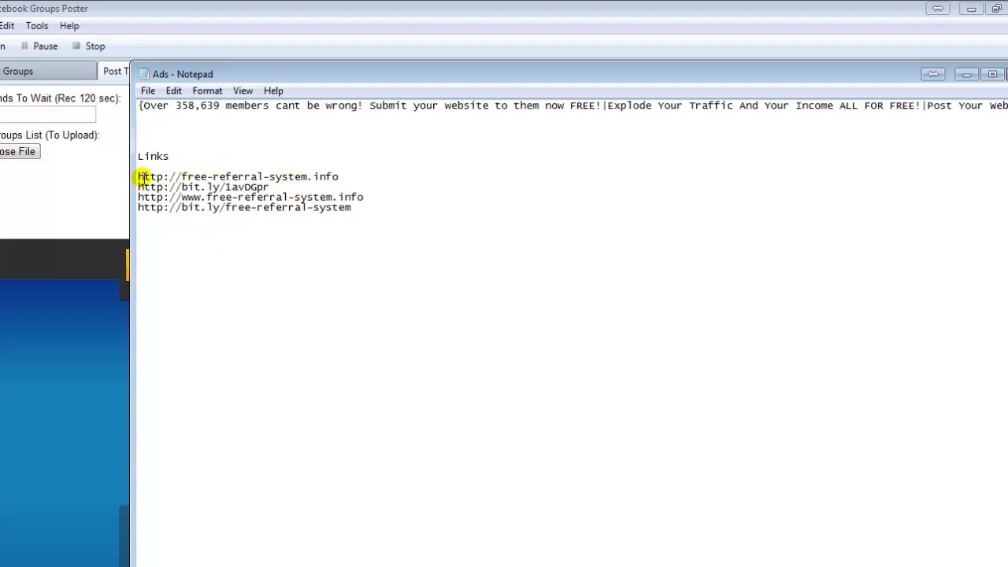
text({)
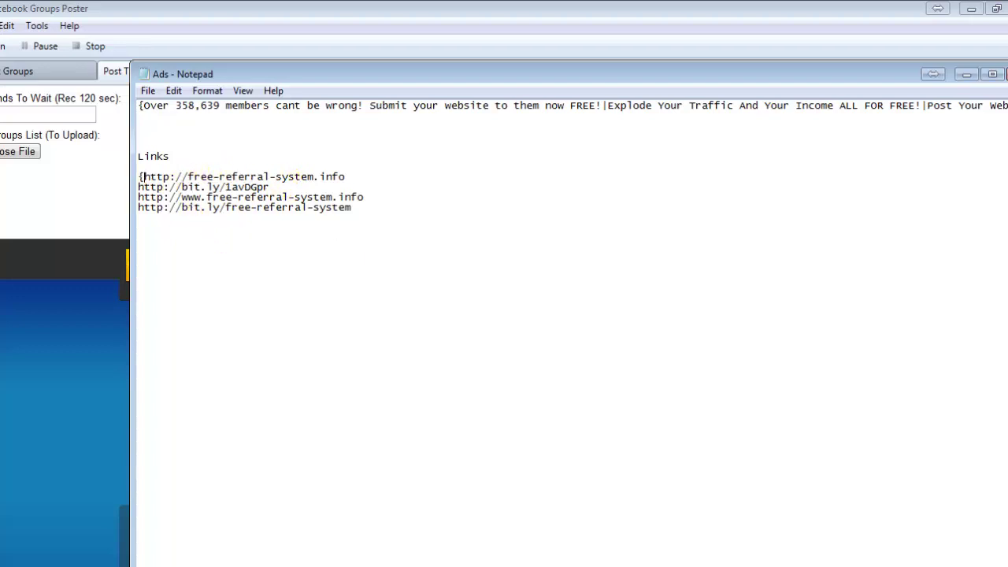
click(354, 177)
text(|)
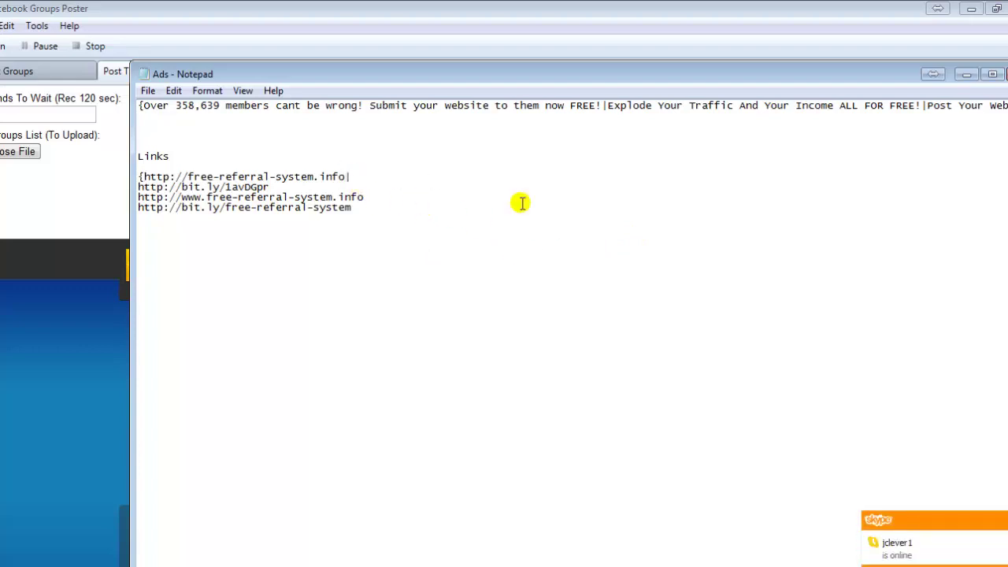
key(Delete)
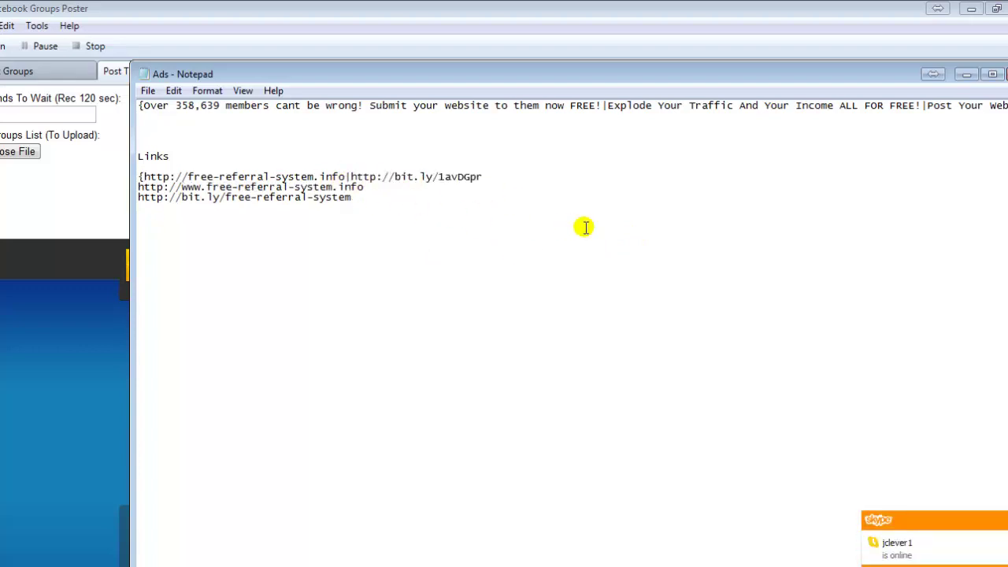
Join the remaining two links onto the same line with "|" separators and end the list with a closing curly brace.
click(508, 180)
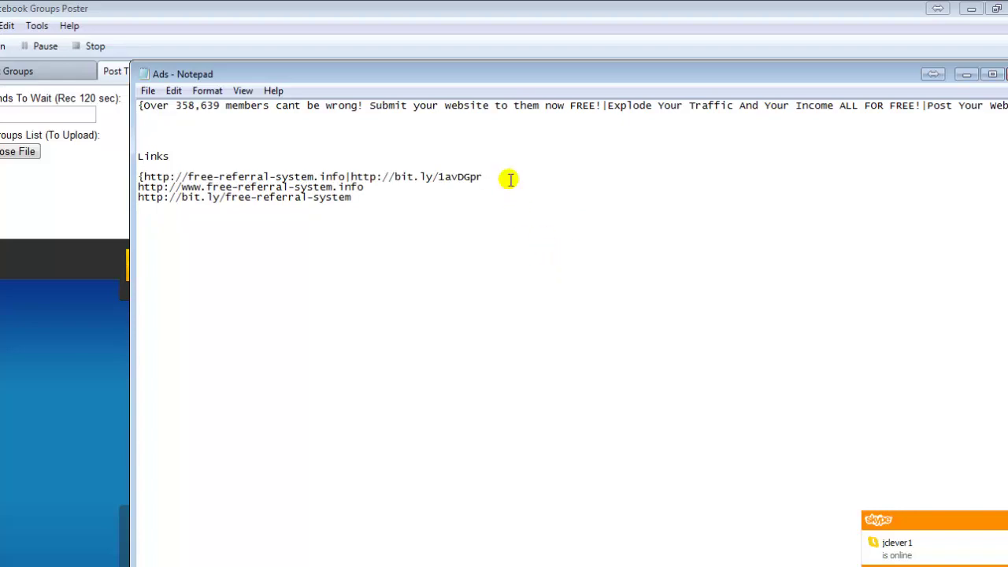
text(|)
key(Delete)
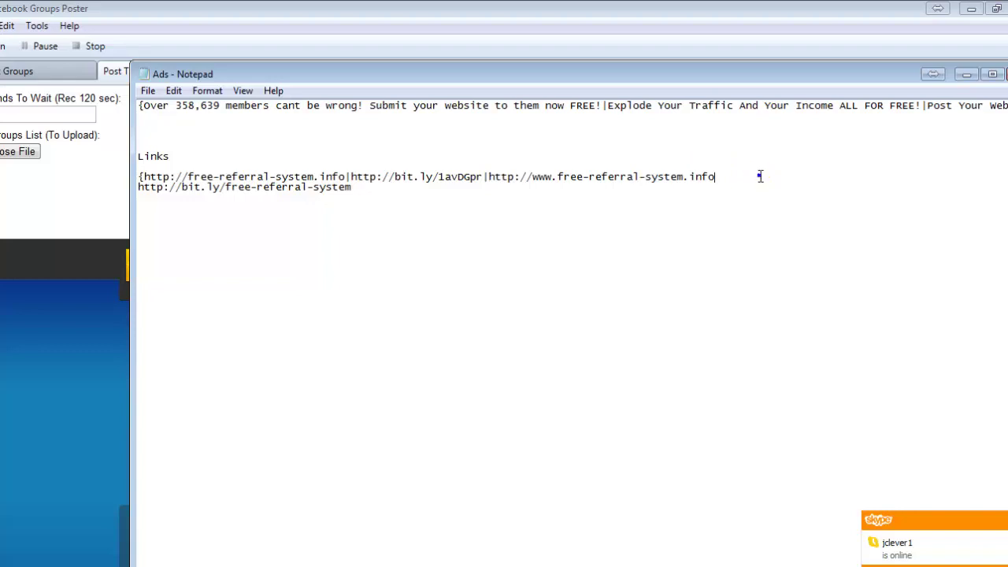
click(760, 175)
text(|)
key(Delete)
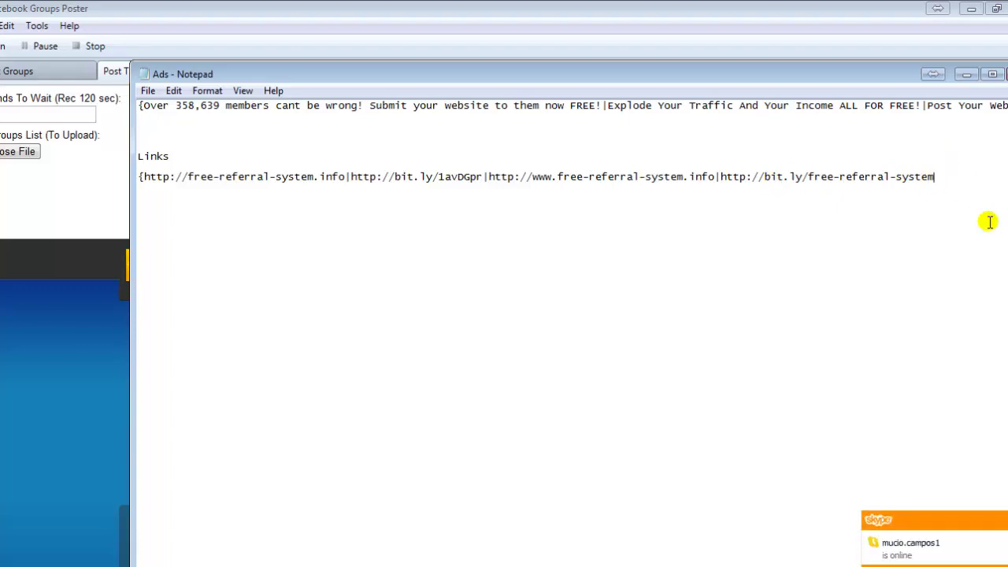
text(})
Copy the braced list of links into the URL To Promote field of Facebook Groups Poster.
drag(941, 178, 116, 187)
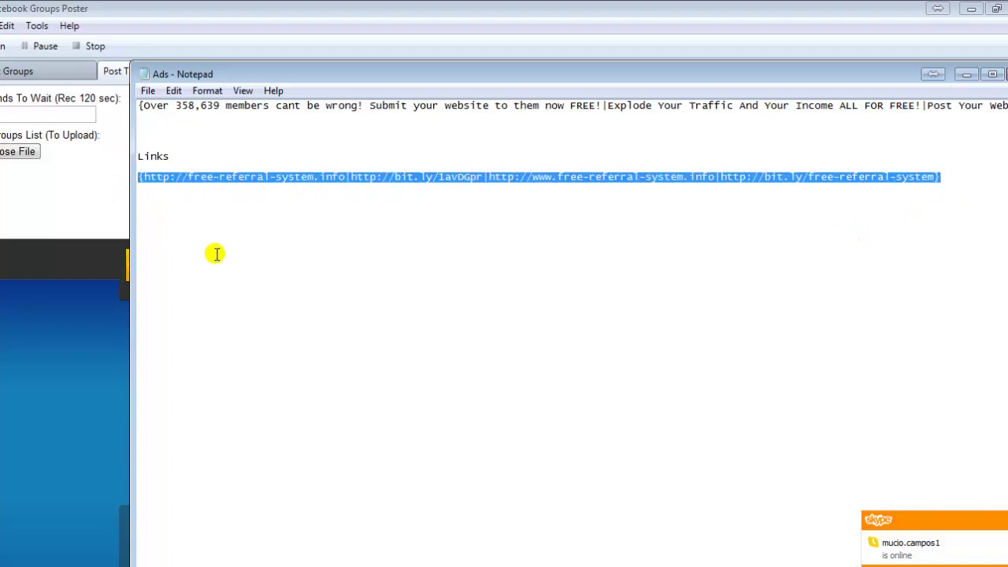
click(44, 206)
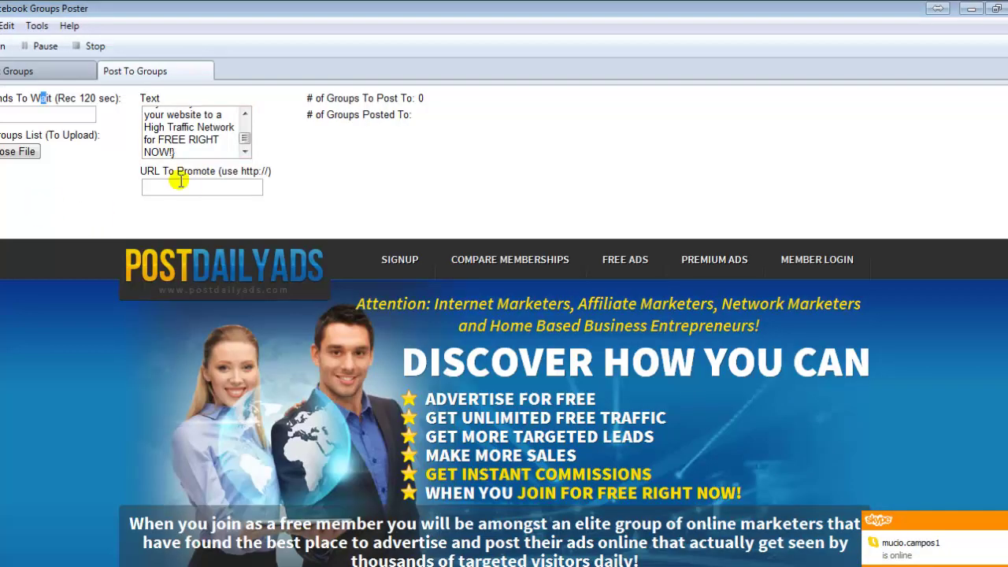
click(166, 186)
right_click(186, 188)
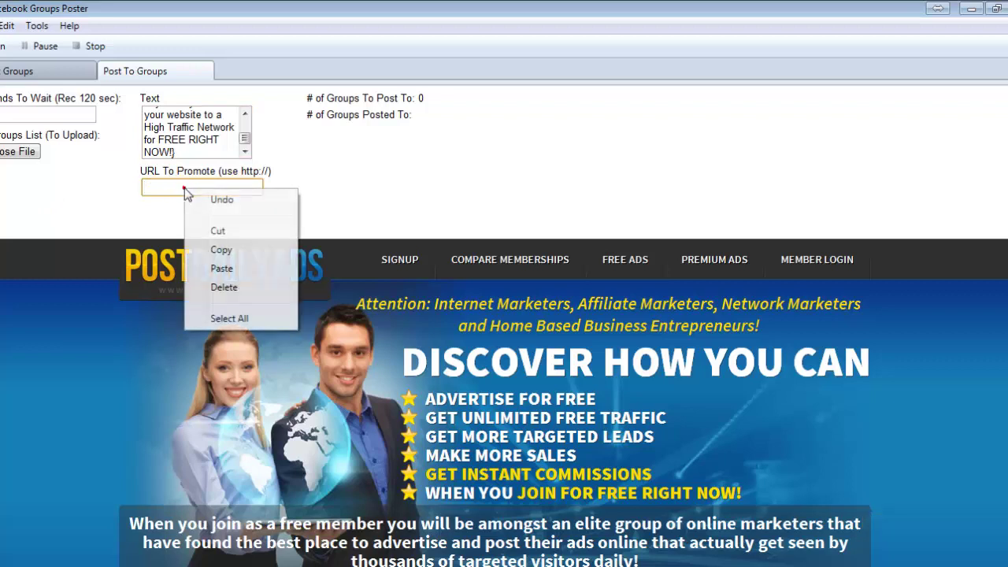
click(222, 268)
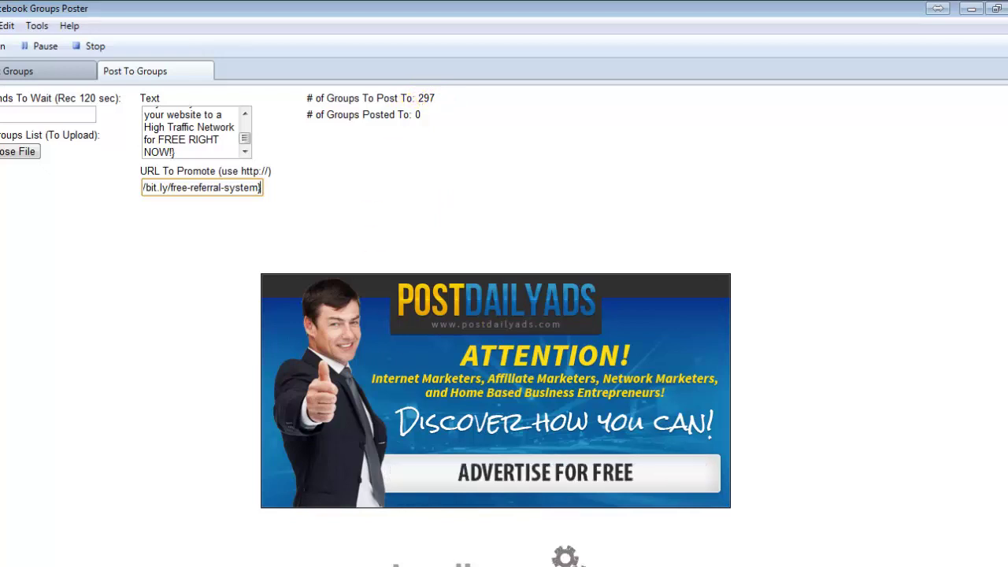
scroll(578, 450, down, 1)
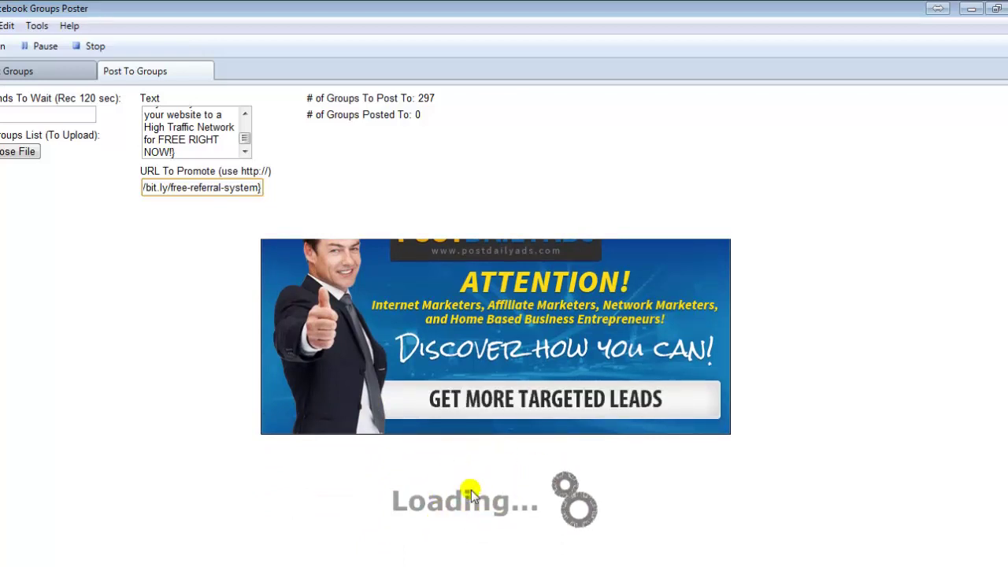
scroll(527, 492, up, 1)
scroll(527, 492, up, 1)
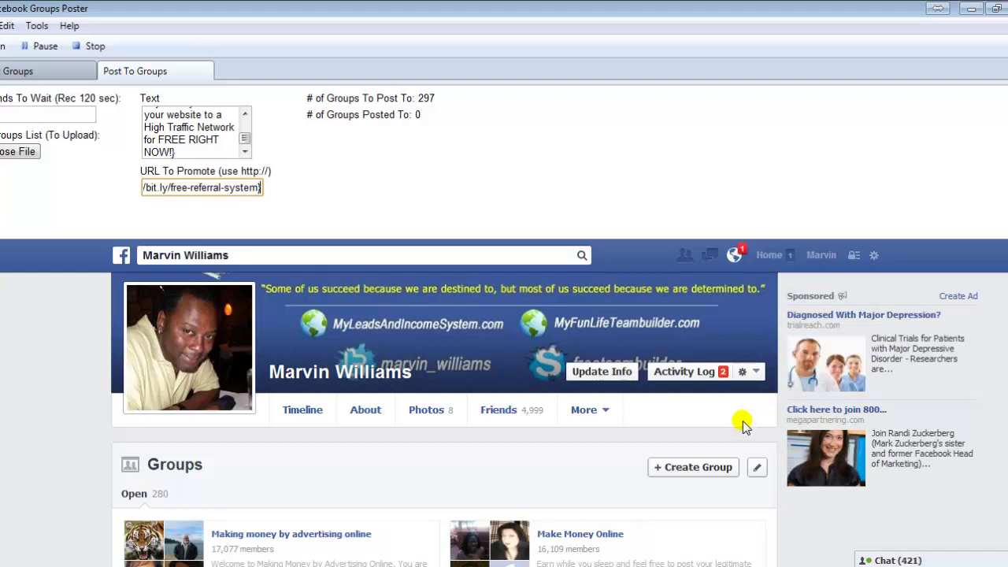
scroll(744, 421, down, 8)
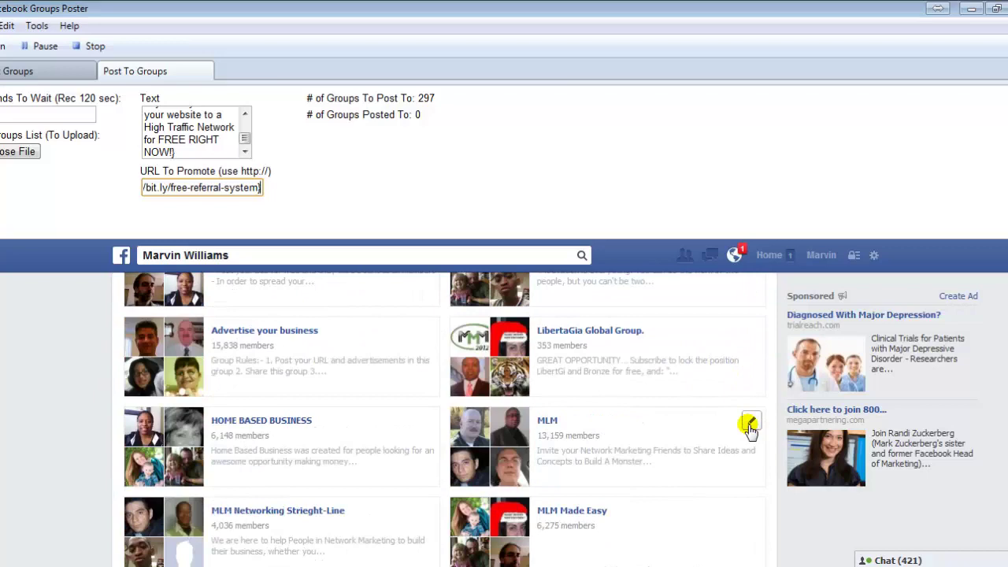
Open the InstantLeadsandIncome.com group in the embedded Facebook page and look over its pinned post and Write Post area.
click(750, 428)
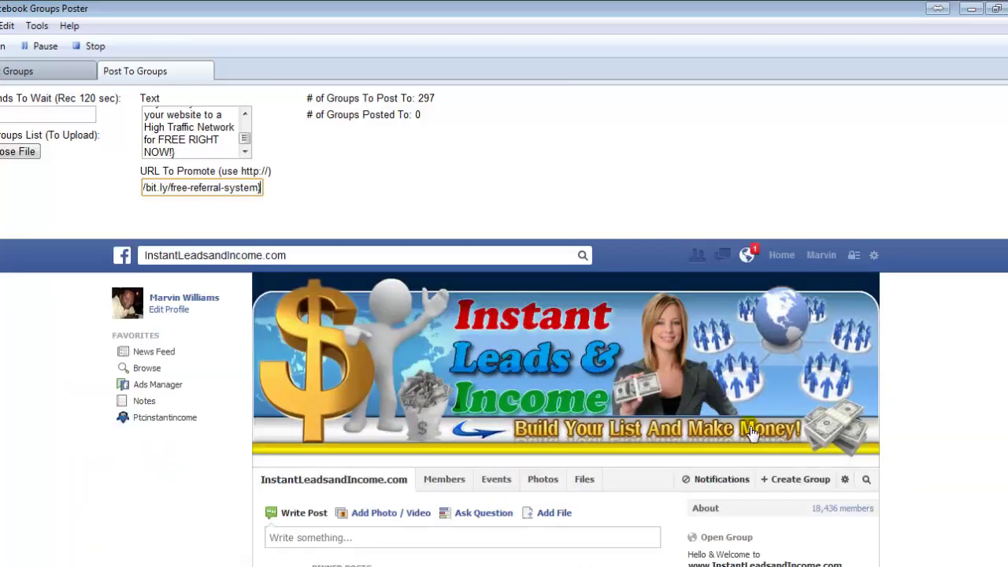
scroll(972, 404, down, 6)
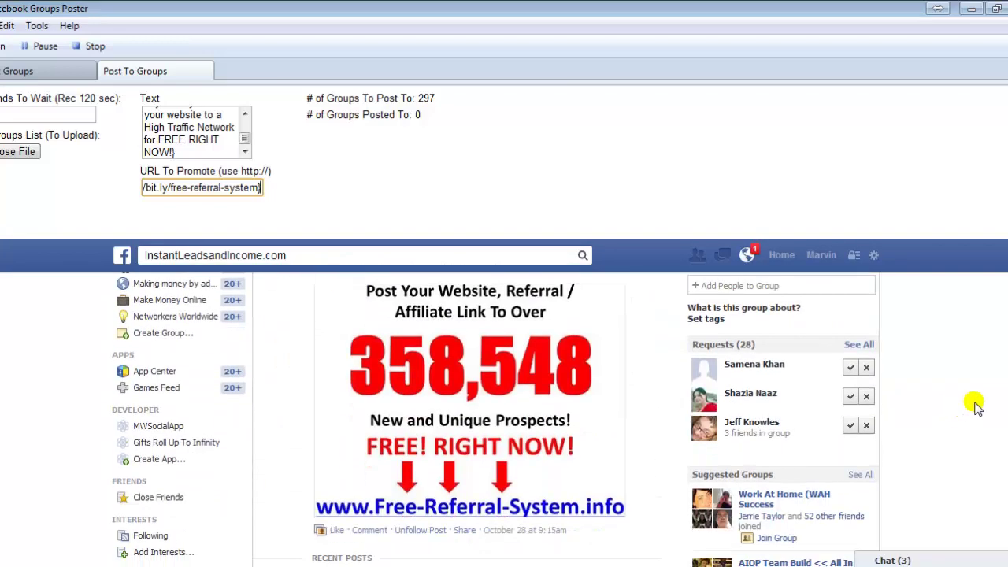
scroll(974, 405, up, 6)
scroll(959, 408, down, 1)
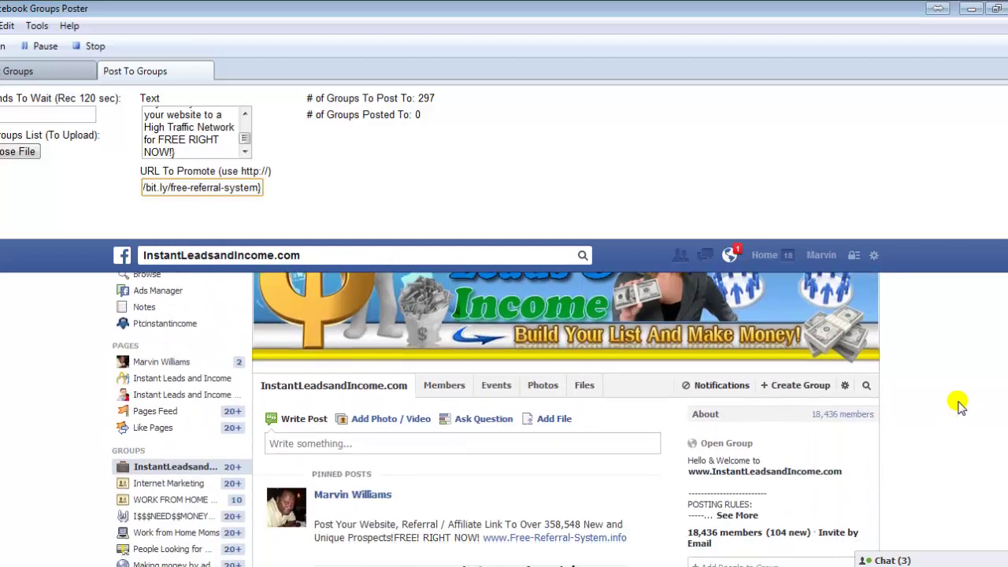
Activate the group's Write Post box, close the chat window covering it, and check the ad post's link preview.
click(331, 447)
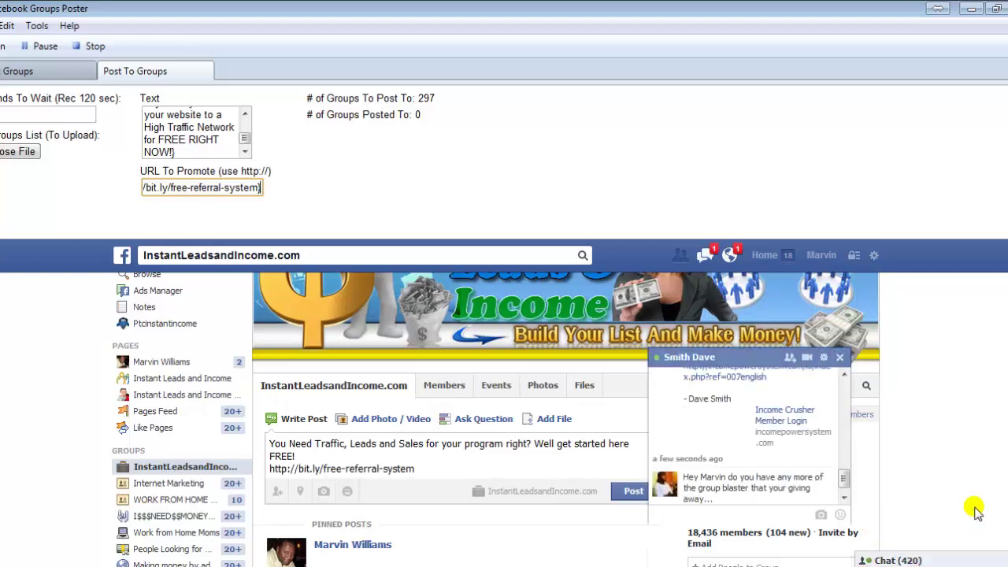
click(845, 363)
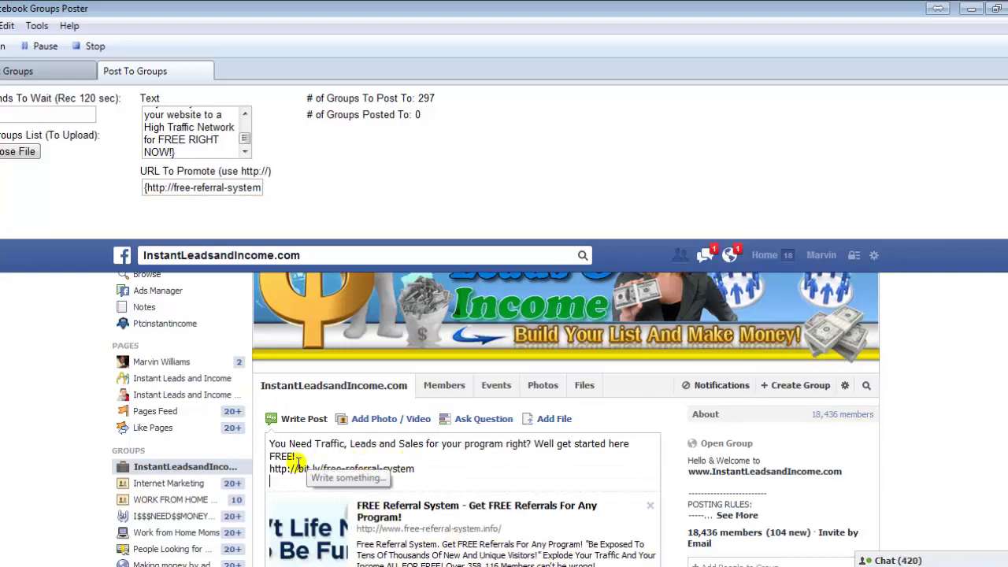
scroll(481, 437, down, 2)
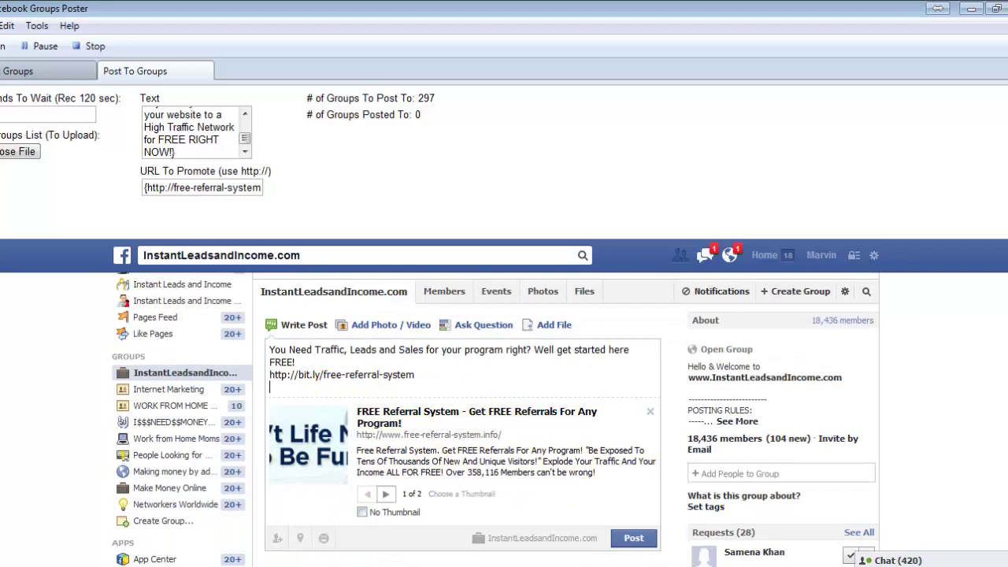
Review the braced list of links in the Ads file in Notepad, then return to Facebook Groups Poster.
click(94, 554)
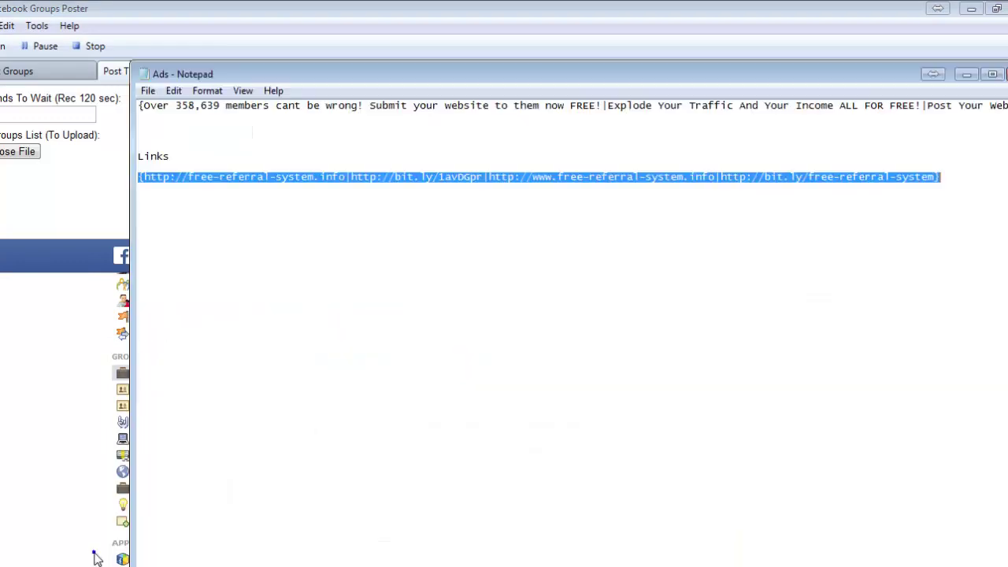
click(256, 177)
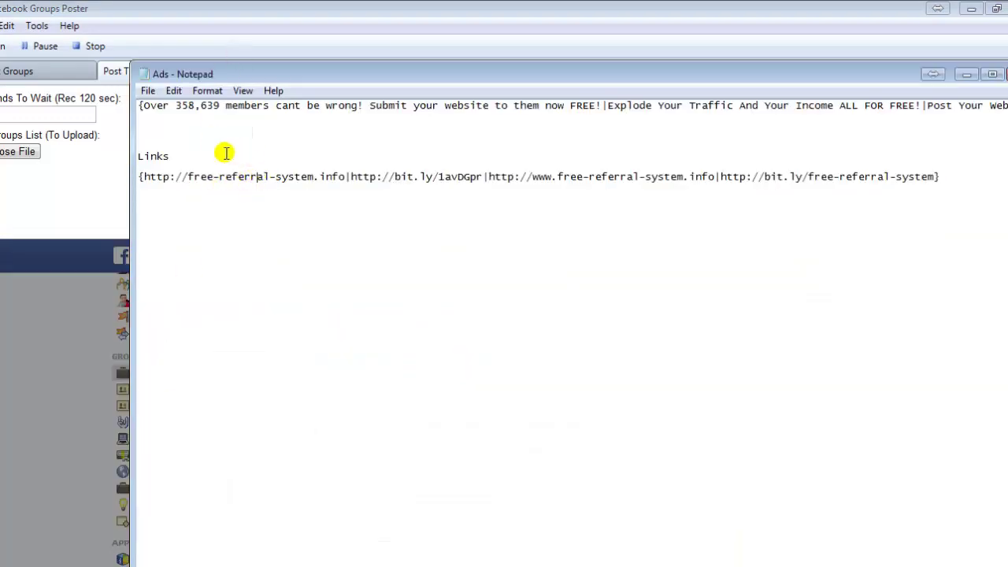
drag(151, 177, 929, 185)
click(311, 209)
click(967, 74)
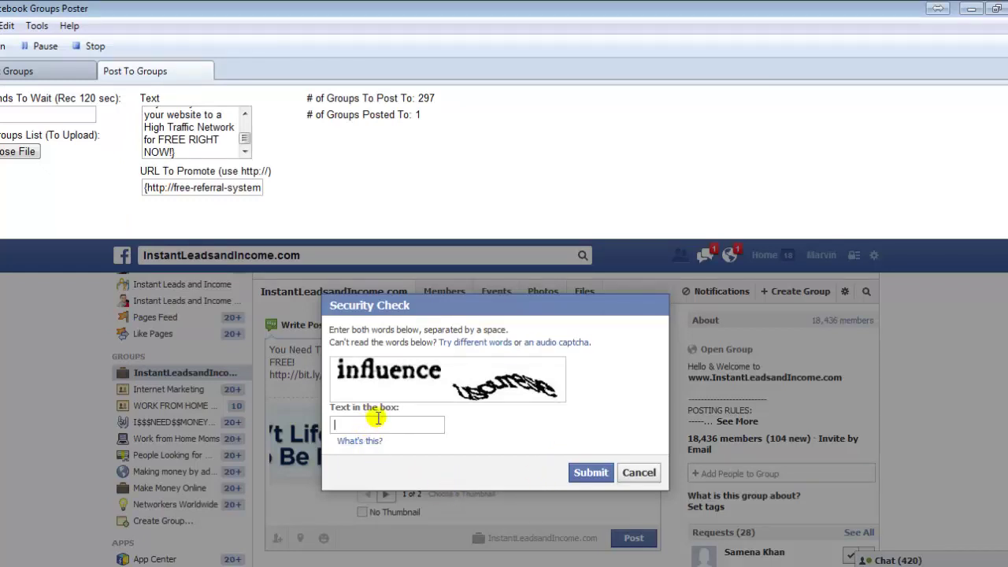
Enter the two captcha words in the Security Check and submit them for the group post.
text(influence usourese)
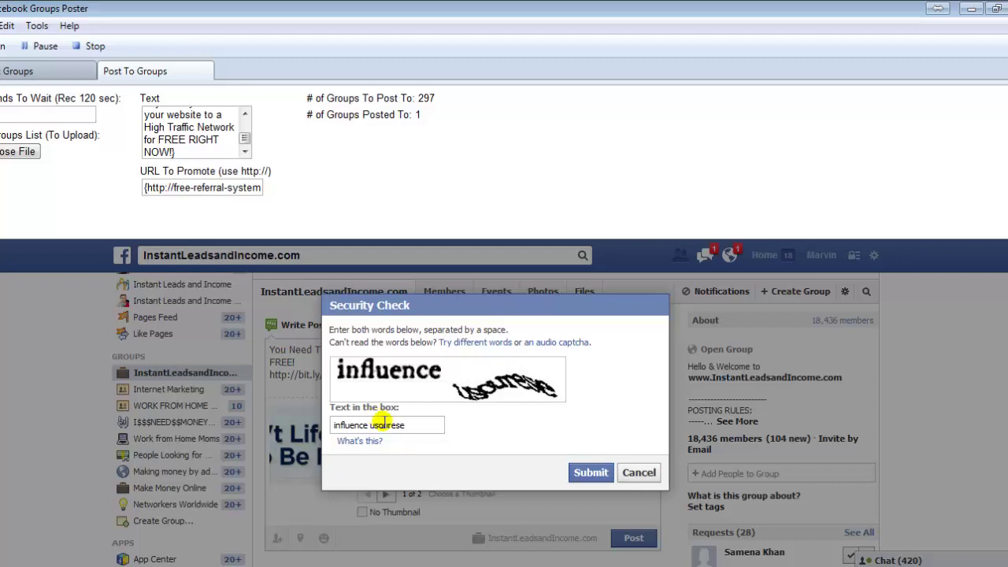
click(579, 475)
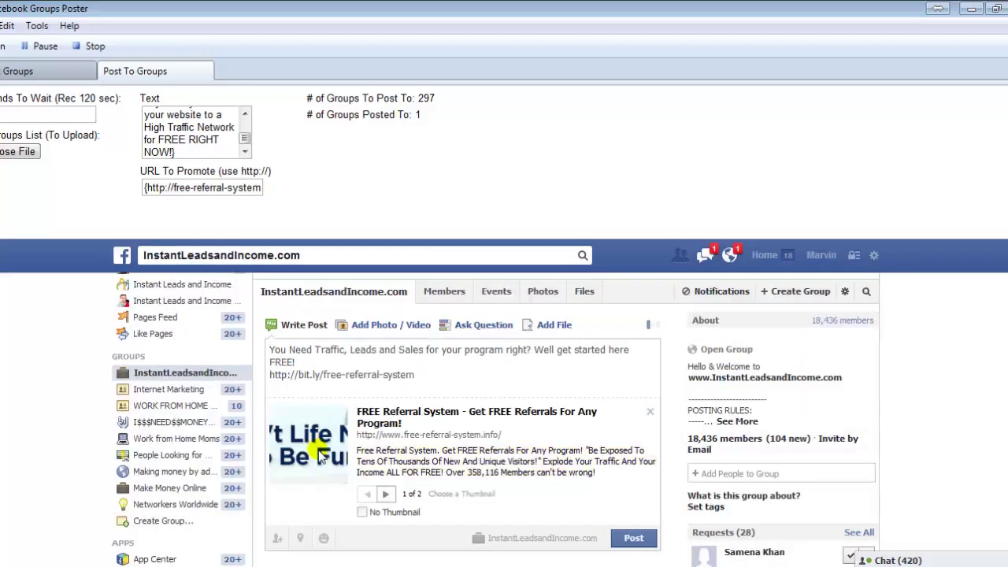